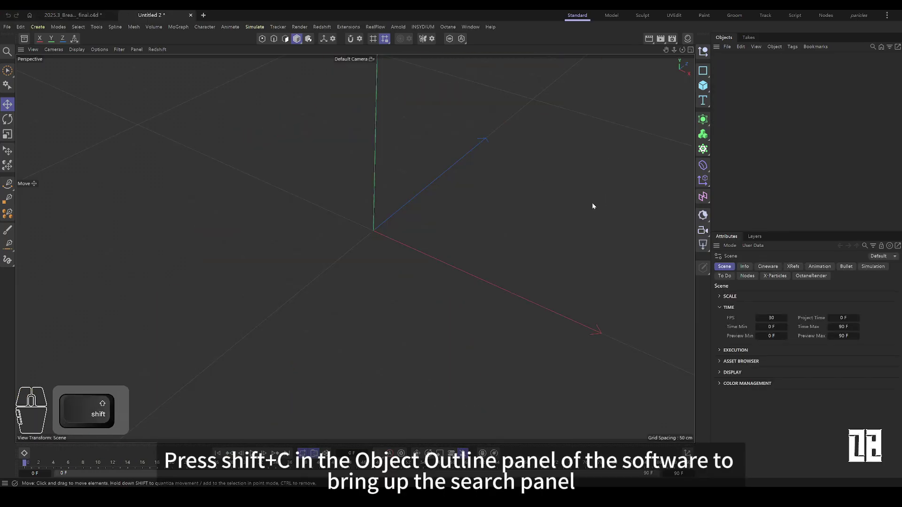
Find the Segment spline through the object search, add it to the scene and set its length to 200 cm.
key(shift+c)
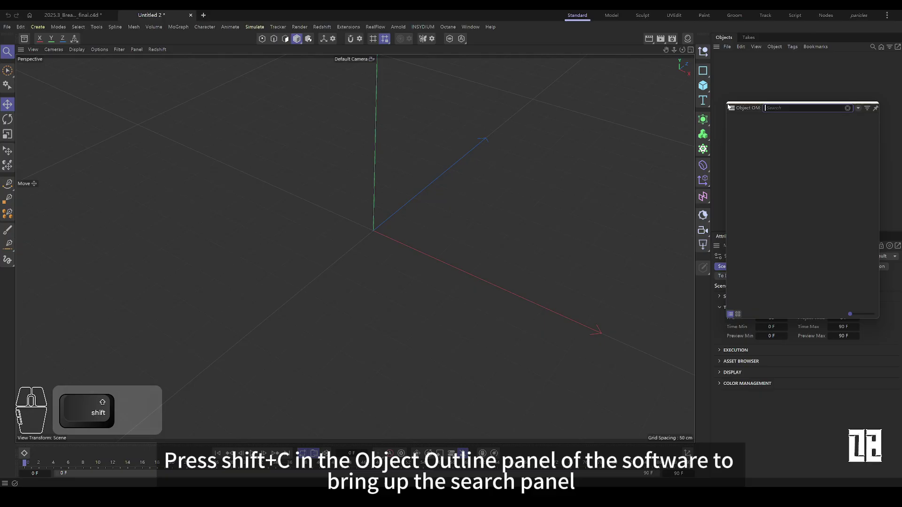
text(seg)
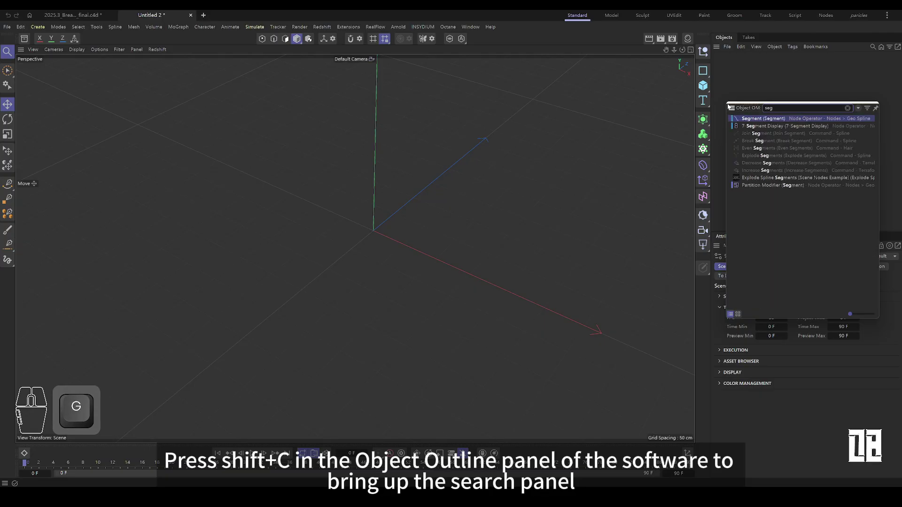
click(749, 120)
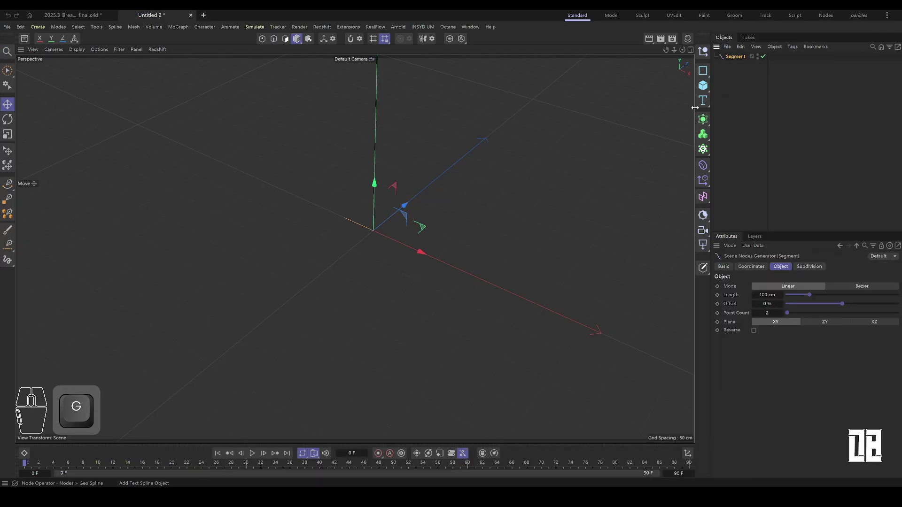
alt+drag(396, 219, 452, 218)
text(200)
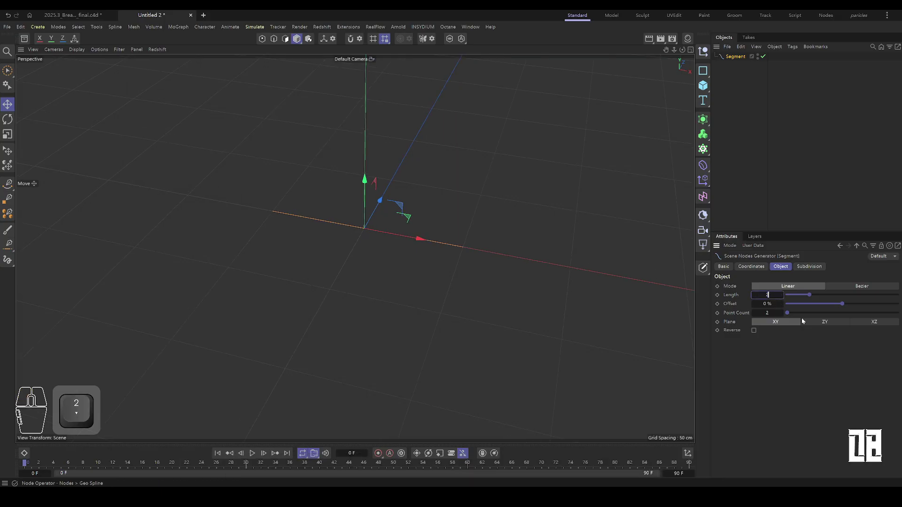
click(830, 386)
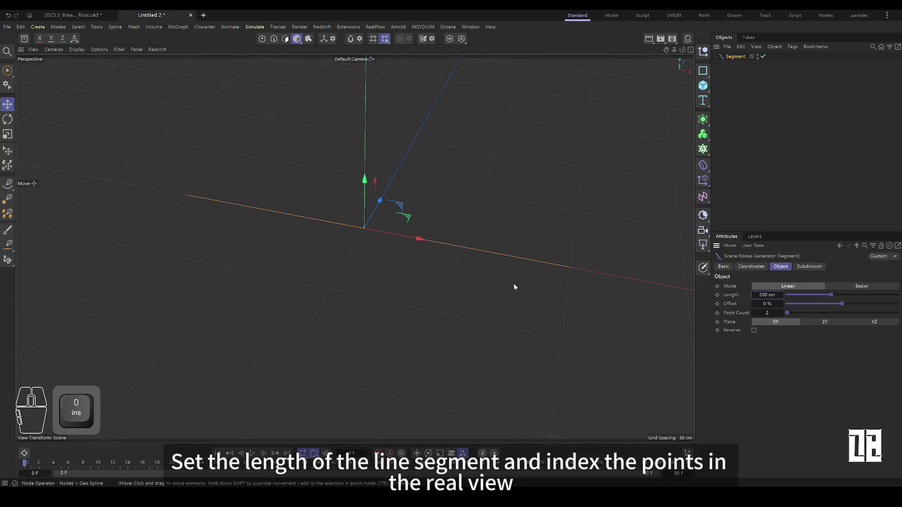
Turn on point indexes in the viewport and add a Break Spline Modifier as a child of the Segment.
click(106, 50)
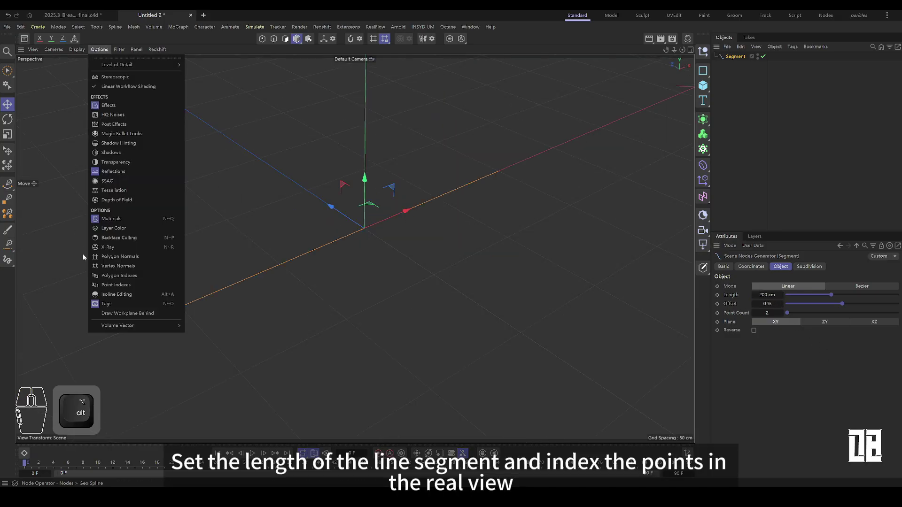
click(116, 284)
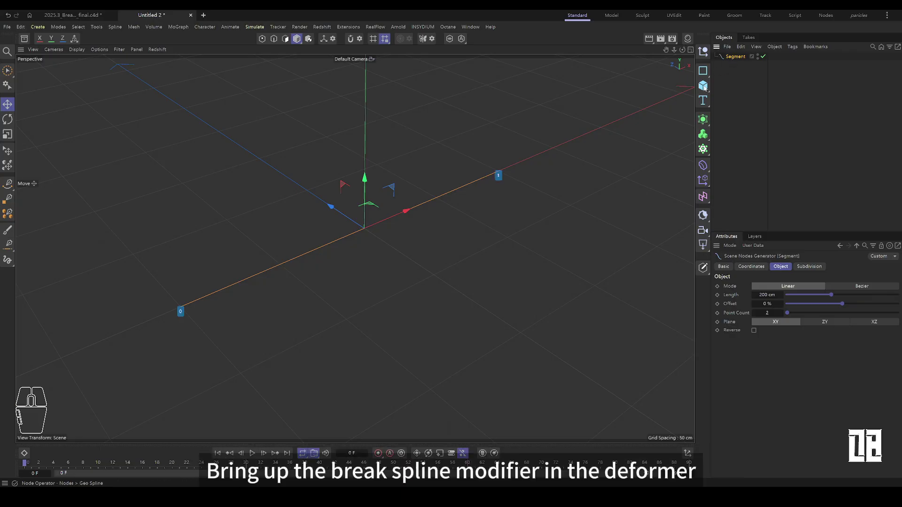
drag(703, 166, 819, 380)
click(739, 57)
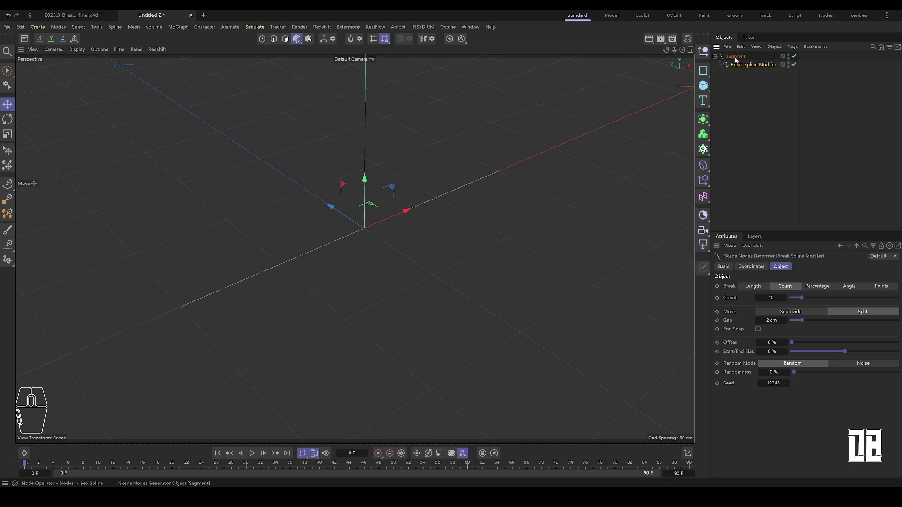
Lock the attribute display on the Break Spline Modifier and select the Segment so its point indexes show.
click(734, 58)
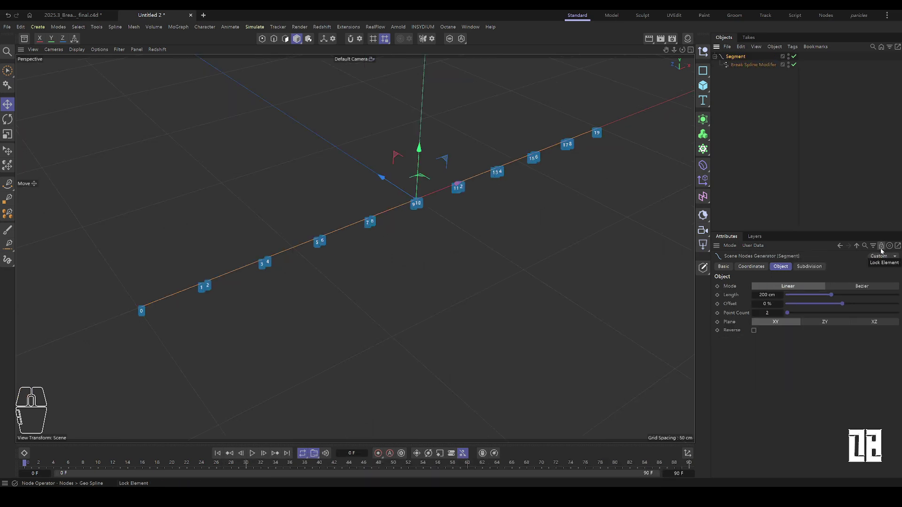
click(881, 246)
click(748, 64)
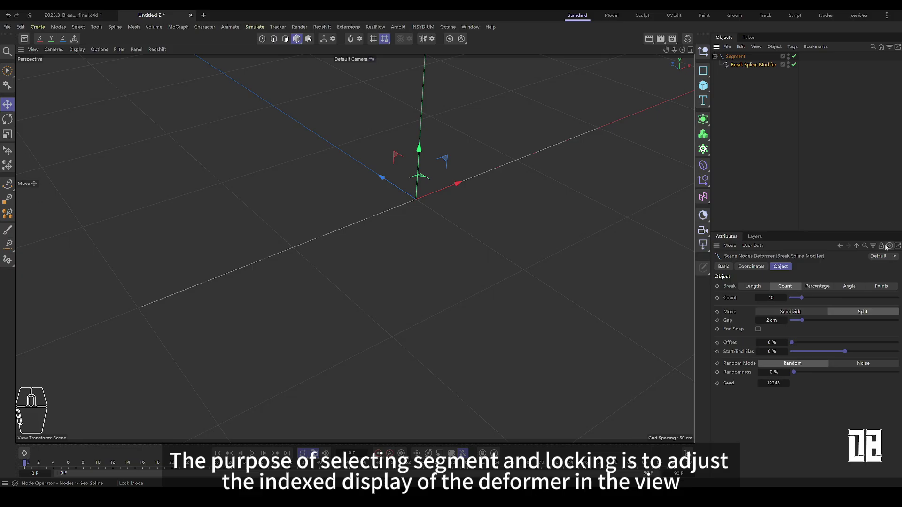
click(743, 59)
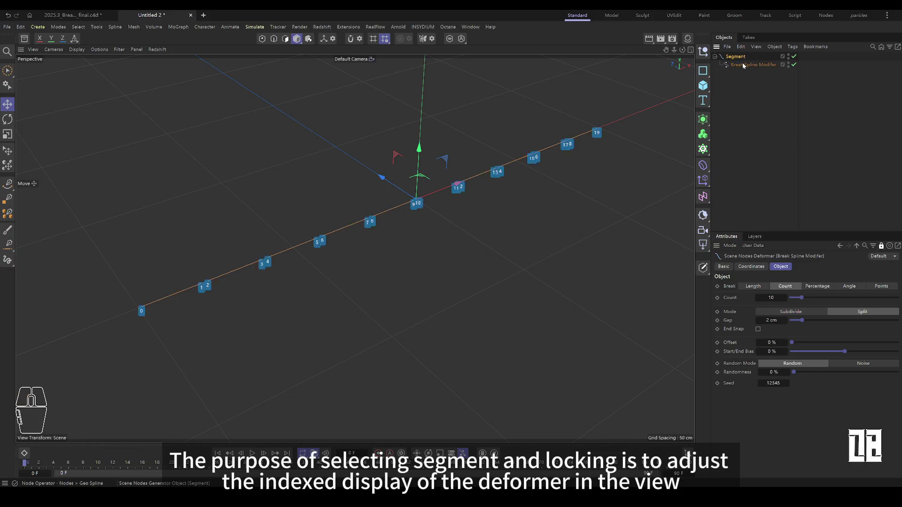
Set the Break Spline Modifier's count to 86, gap to 0.003 cm and randomness to 100%.
mouse_move(806, 301)
mouse_down()
mouse_move(834, 302)
mouse_move(811, 302)
mouse_move(829, 304)
mouse_move(821, 305)
mouse_up()
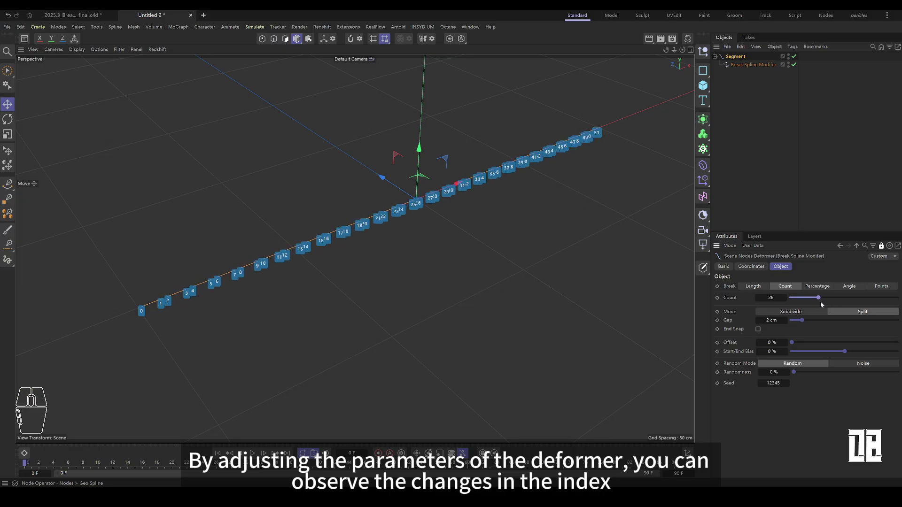
drag(802, 344, 896, 372)
drag(818, 298, 882, 301)
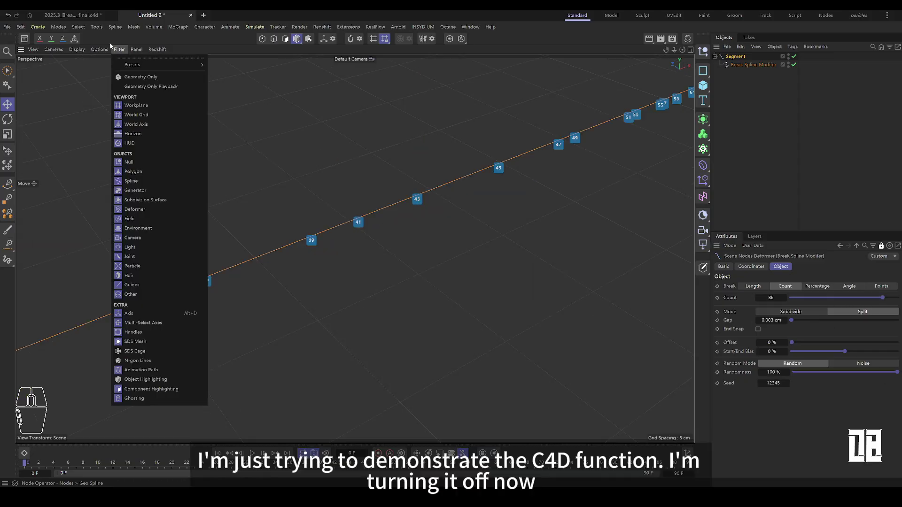
Turn off the point indexes in the viewport and place the Segment inside a new Extrude generator.
click(99, 49)
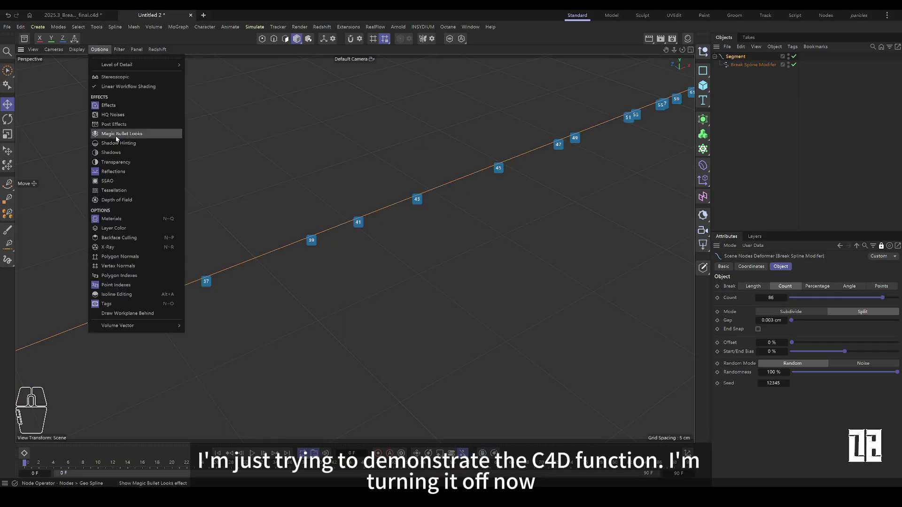
click(113, 287)
alt+right_drag(346, 258, 180, 284)
alt+drag(181, 285, 365, 243)
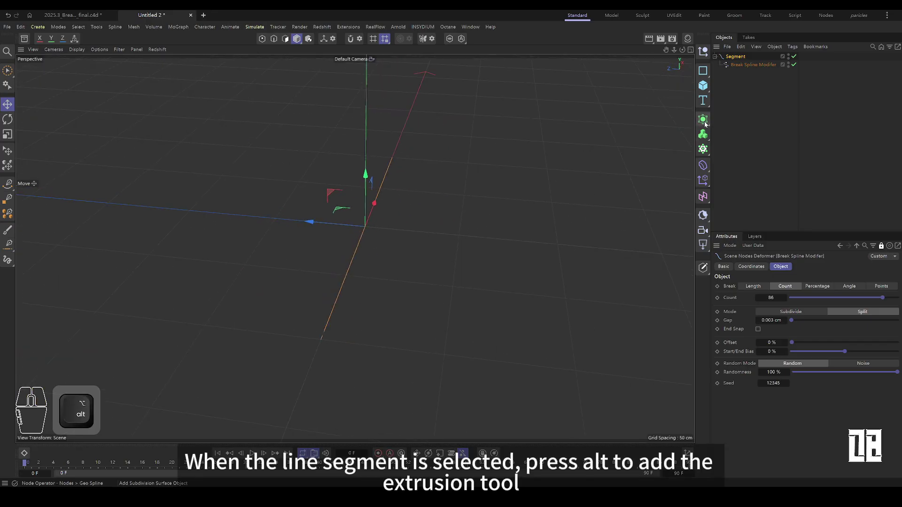
alt+drag(705, 123, 741, 149)
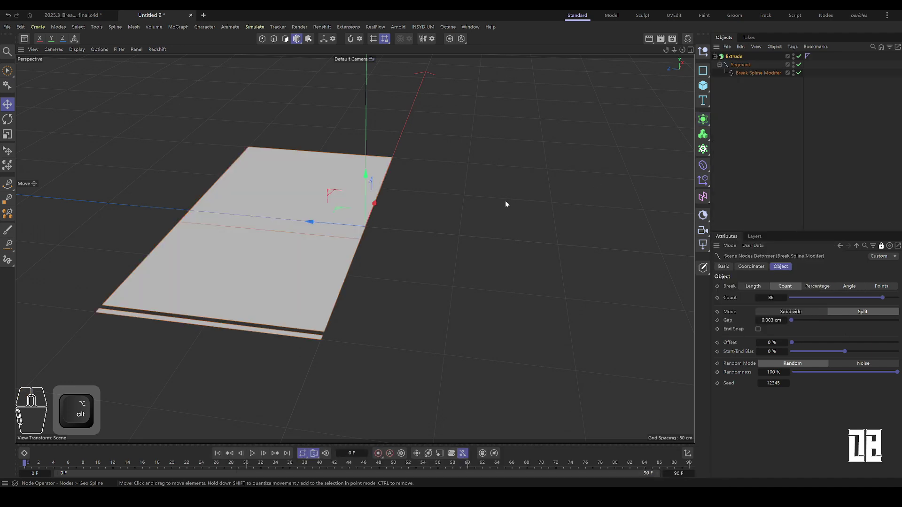
alt+drag(505, 204, 214, 97)
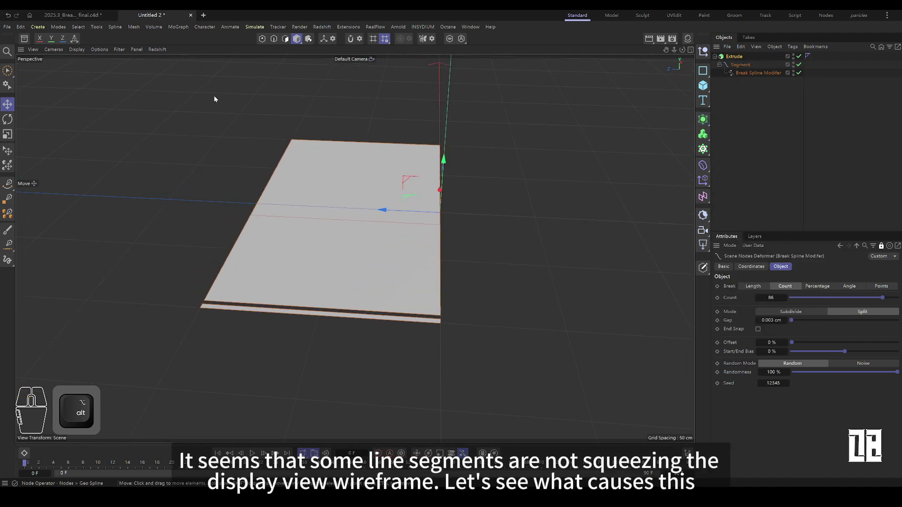
Switch the viewport to shaded display with wireframe lines to inspect the strips of the extruded sheet.
click(75, 49)
click(96, 80)
mouse_move(134, 99)
alt+mouse_down()
mouse_move(263, 188)
mouse_move(331, 218)
mouse_move(343, 235)
alt+mouse_up()
alt+right_drag(389, 274, 451, 274)
alt+drag(451, 274, 765, 123)
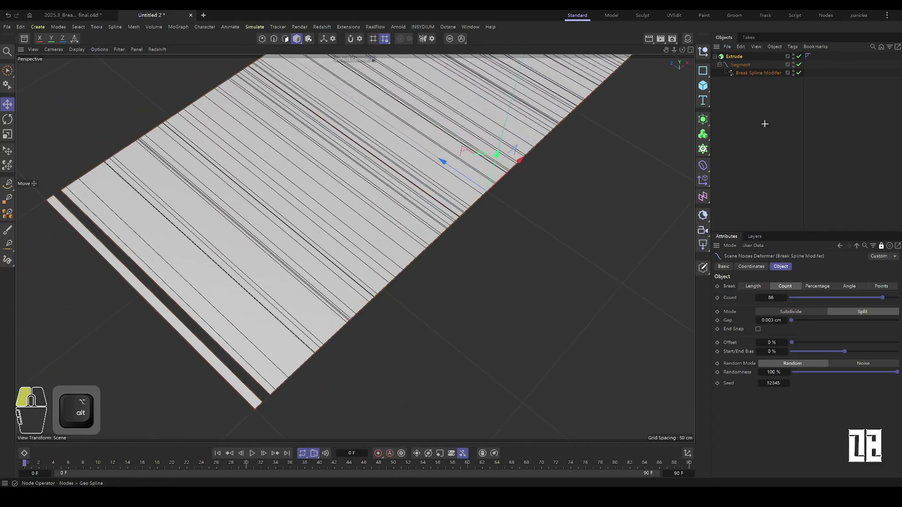
Unlock the attribute display and set the Extrude object's direction to Z.
click(765, 123)
click(731, 58)
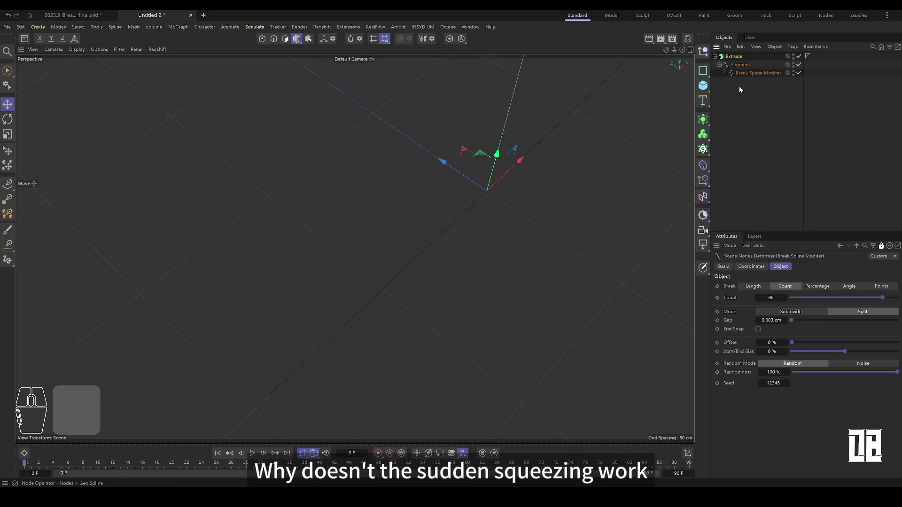
alt+drag(339, 234, 416, 200)
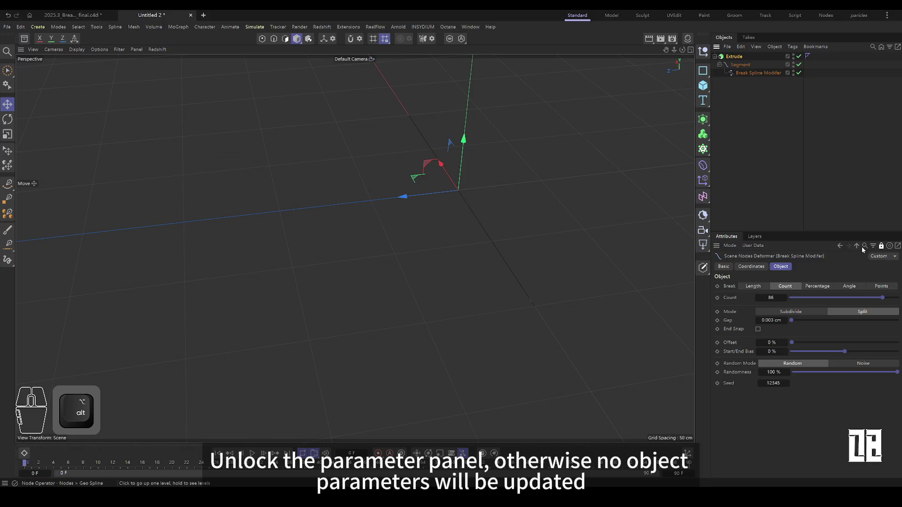
click(881, 247)
click(795, 287)
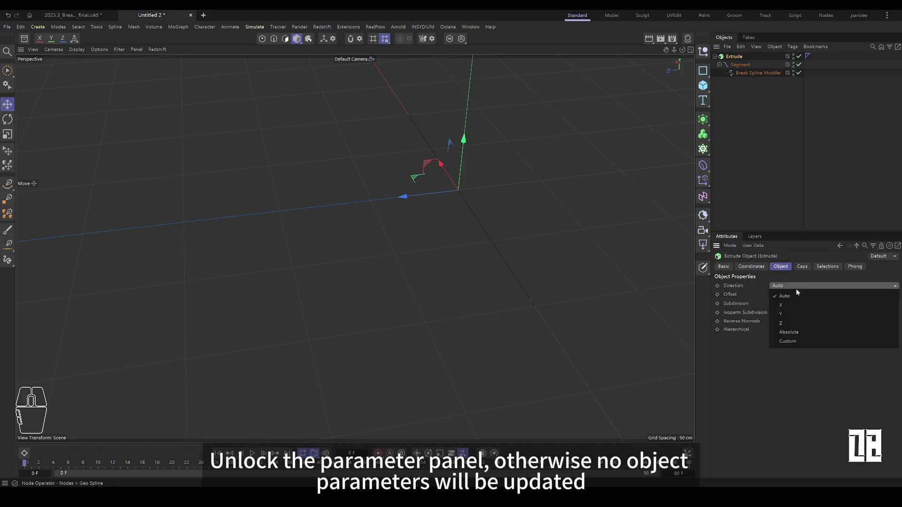
click(787, 323)
alt+drag(430, 242, 348, 206)
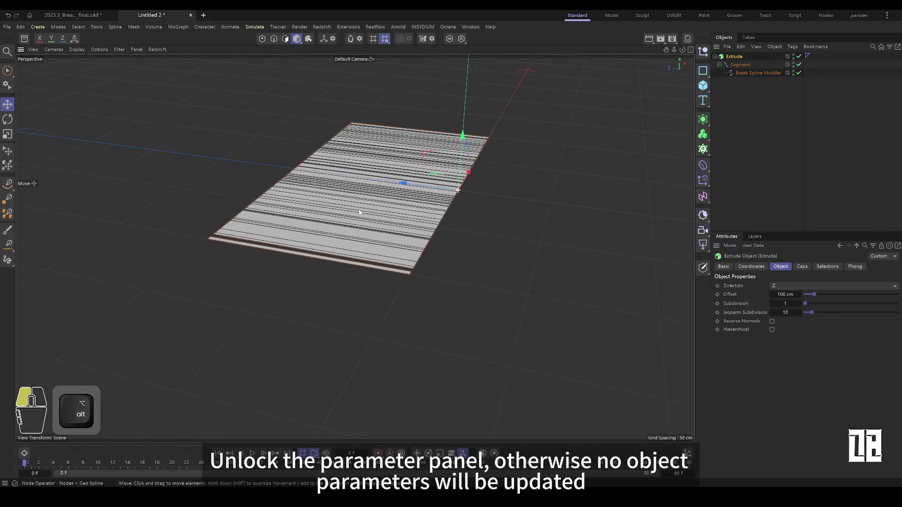
alt+right_drag(414, 177, 461, 157)
alt+drag(461, 156, 507, 174)
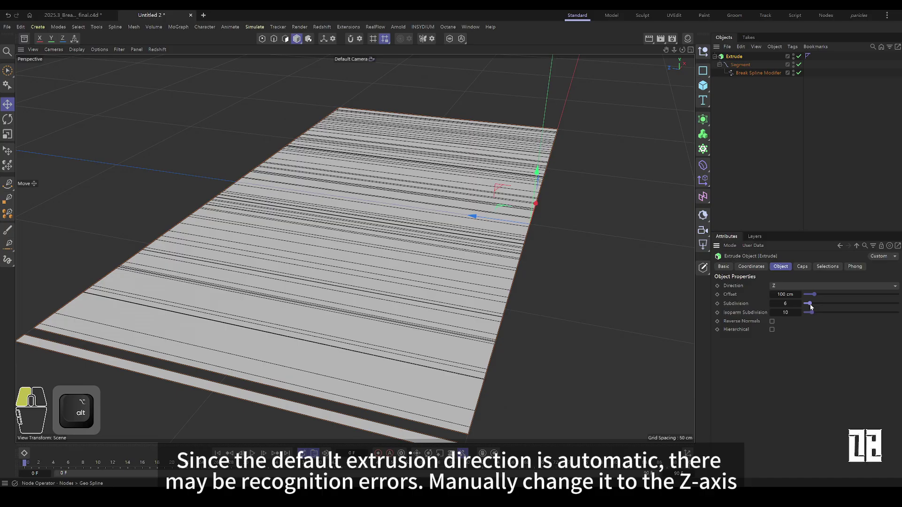
Raise the Extrude's subdivision to 89 and increase the Segment's point count for a dense grid on the sheet.
alt+drag(810, 306, 832, 306)
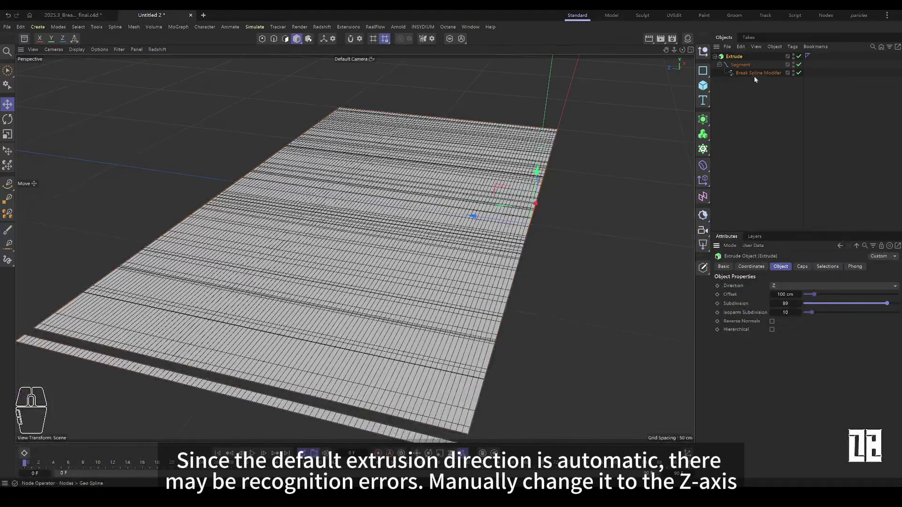
click(743, 68)
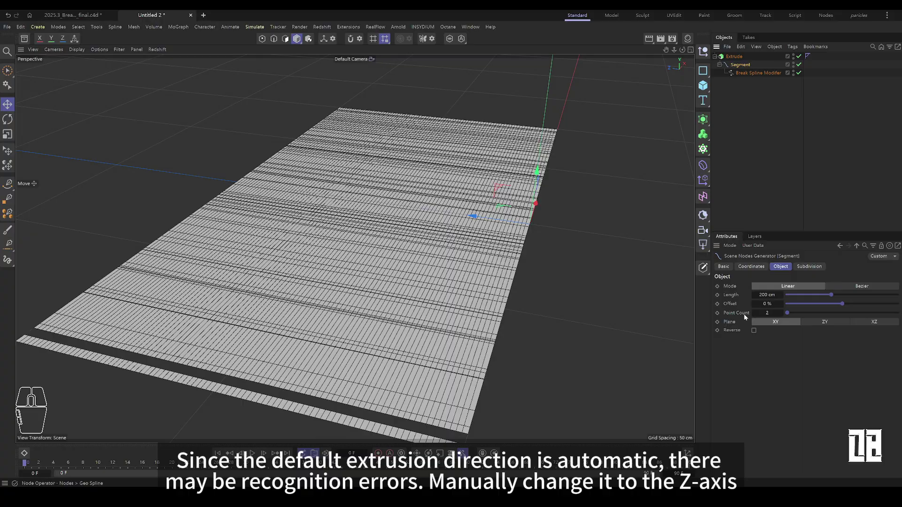
drag(799, 312, 897, 312)
click(761, 190)
mouse_move(470, 221)
alt+mouse_down()
mouse_move(450, 227)
mouse_move(487, 244)
mouse_move(462, 227)
alt+mouse_up()
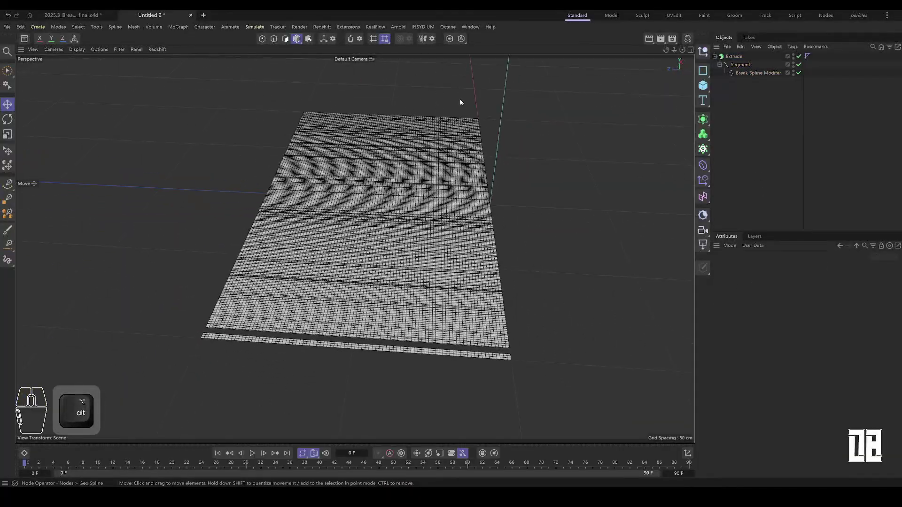
alt+drag(447, 259, 419, 263)
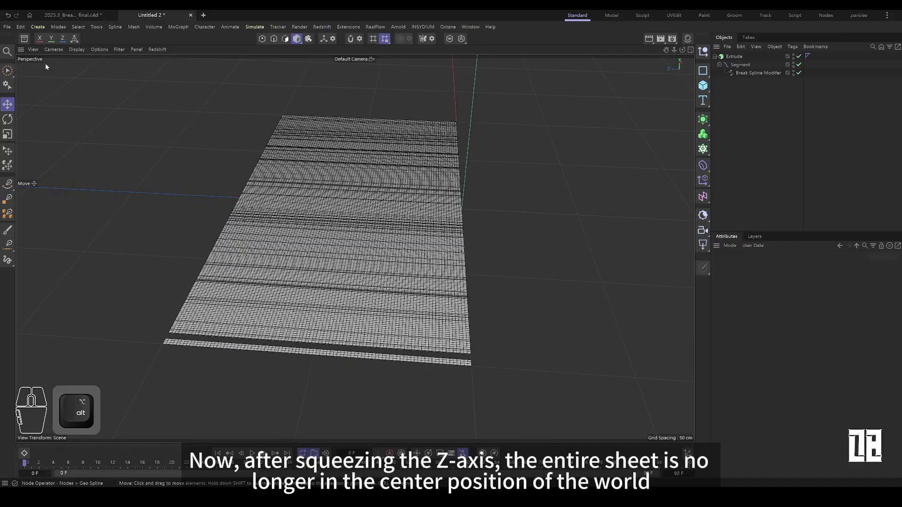
Find the Geometry Axis modifier in the asset library by searching "axis" and place it under the Extrude to centre the sheet.
click(23, 39)
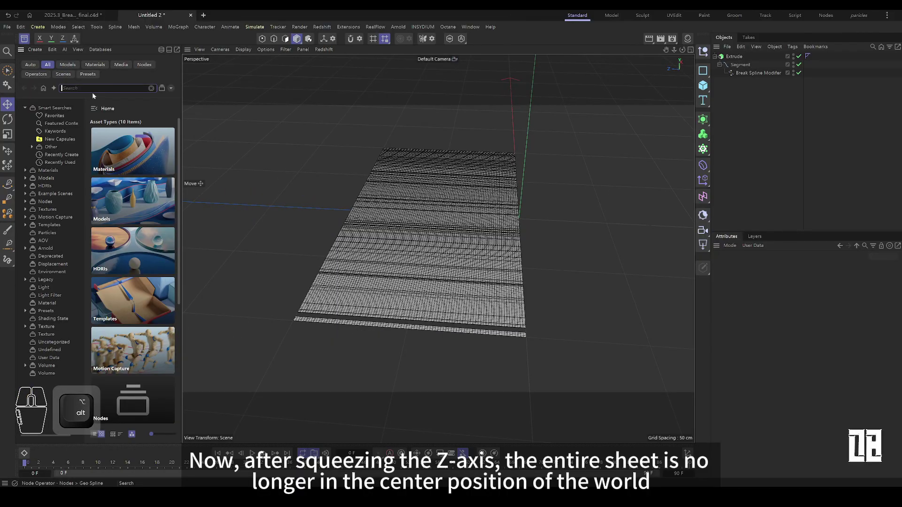
text(axis)
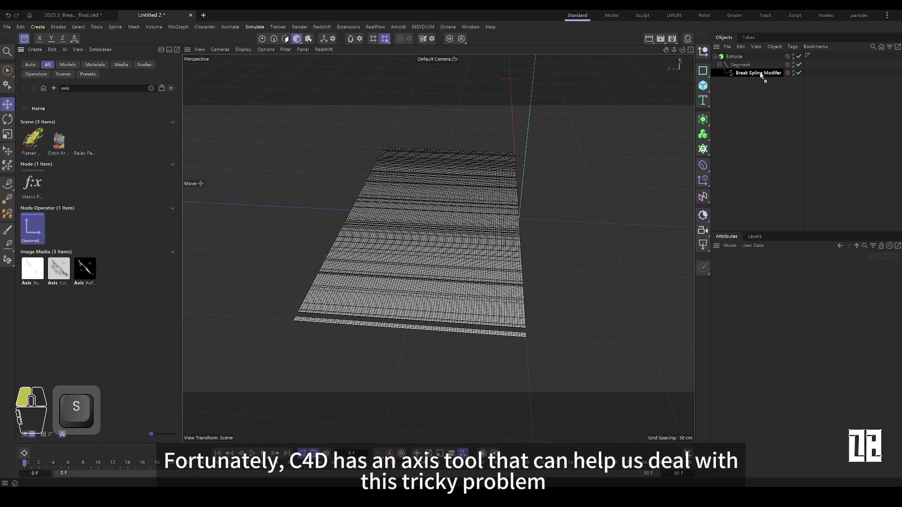
drag(739, 62, 738, 61)
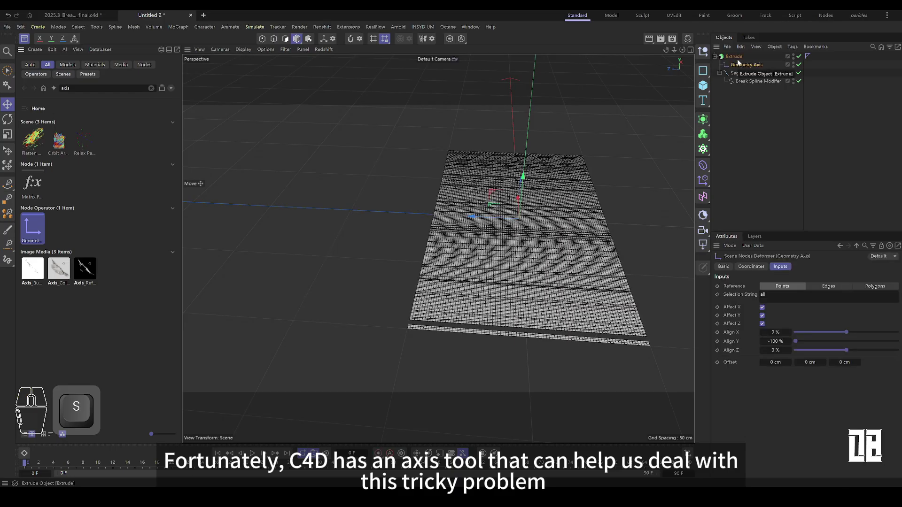
click(751, 117)
click(21, 40)
alt+drag(195, 120, 328, 141)
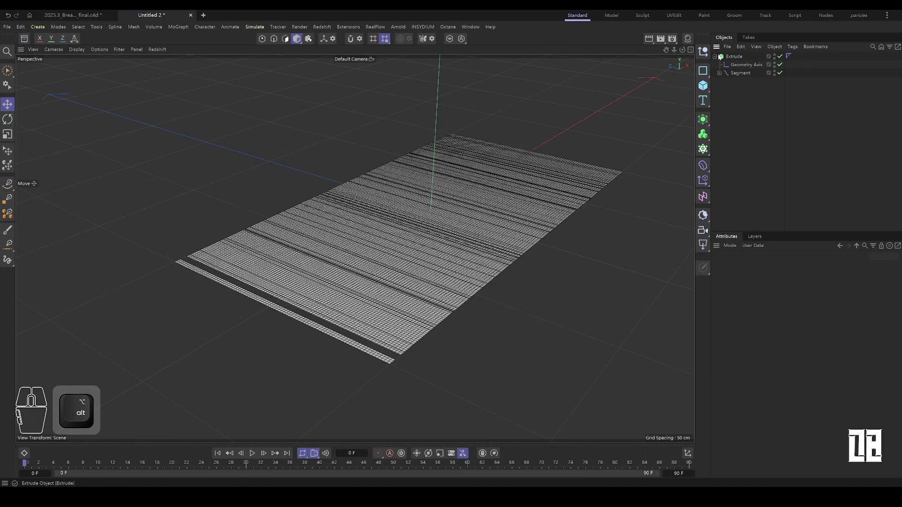
Place the Extrude object inside a new Connect generator.
click(730, 57)
click(703, 121)
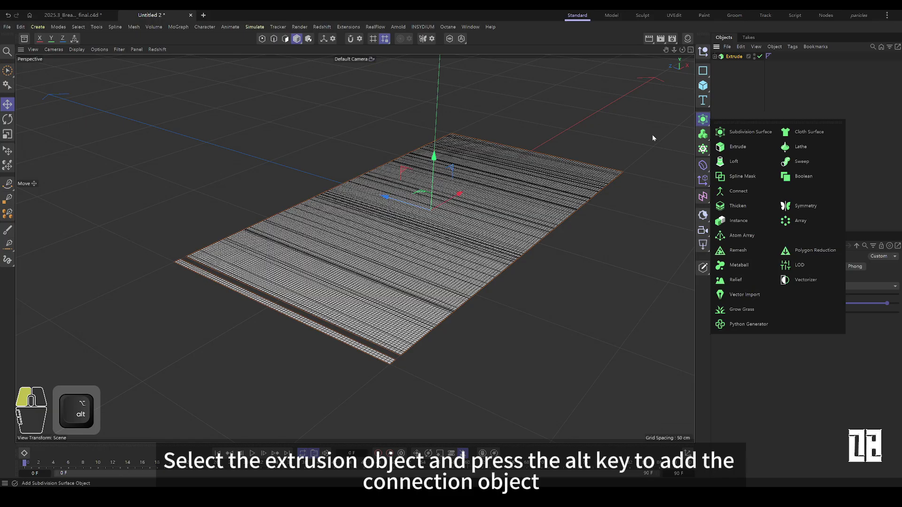
alt+click(735, 190)
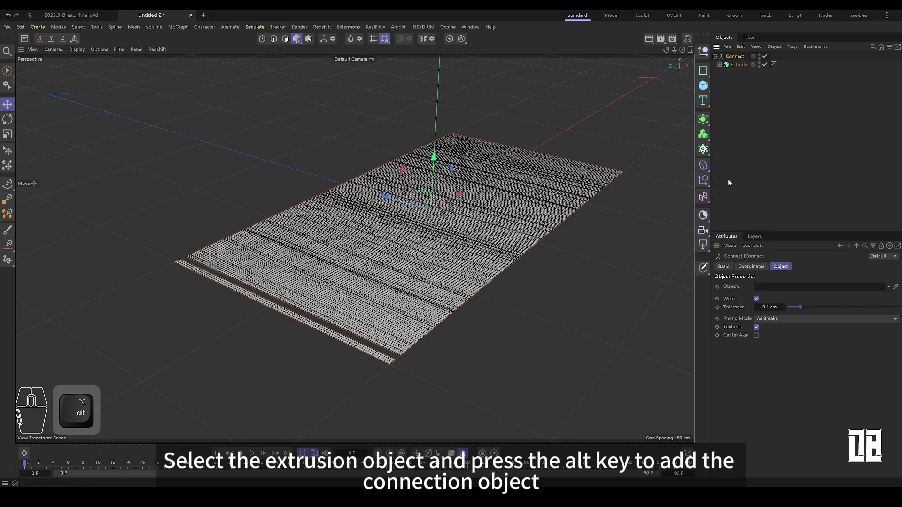
click(735, 183)
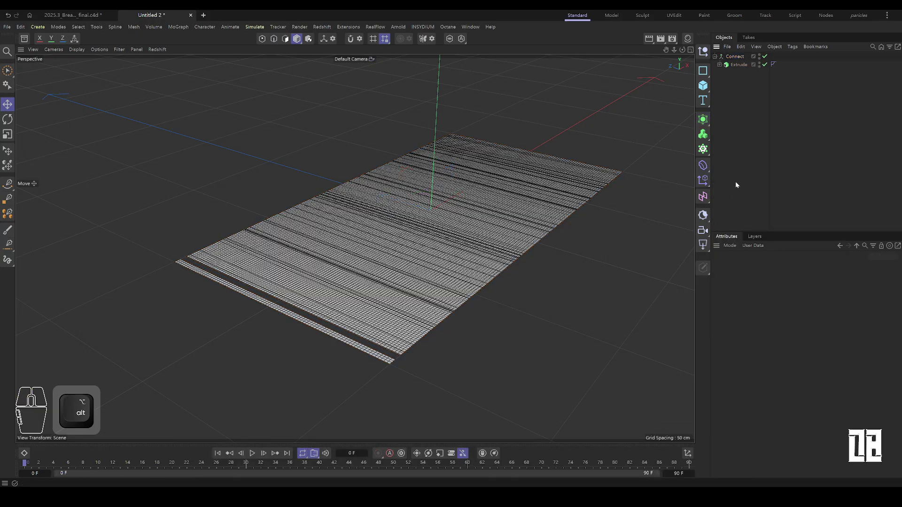
Add a Bend deformer inside the Connect generator and size it to 153 × 52 × 2 cm.
click(703, 165)
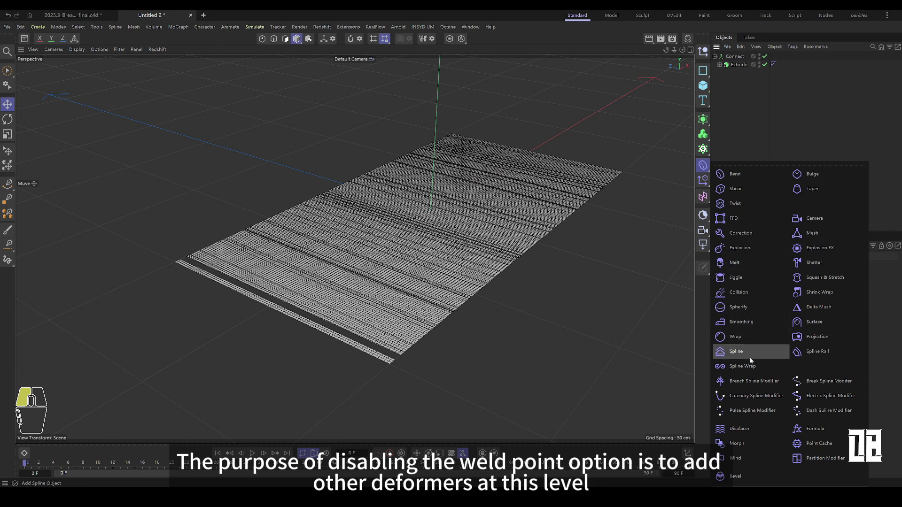
click(743, 178)
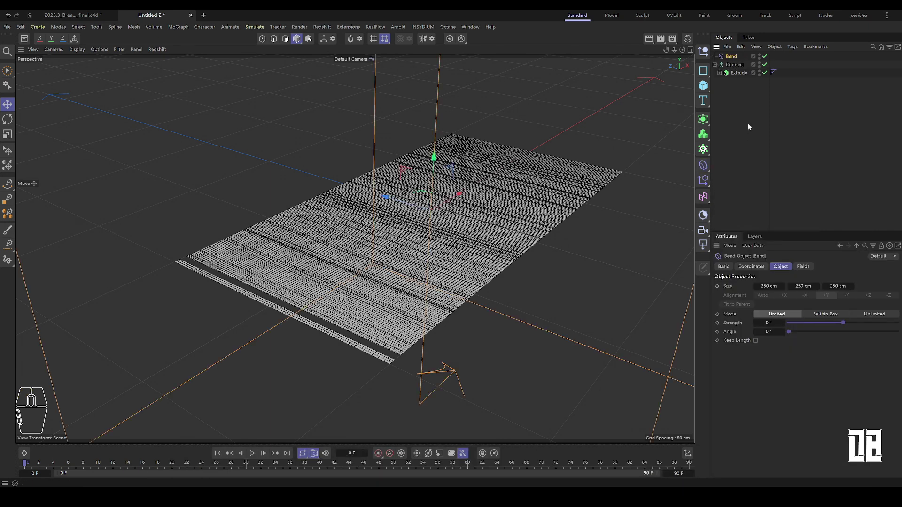
scroll(351, 192, down, 3)
alt+drag(354, 212, 350, 187)
drag(782, 286, 737, 286)
drag(817, 286, 724, 286)
drag(852, 286, 735, 286)
Rotate the Bend deformer to lie flat along the sheet, with a strength of 92° and an angle of 90°.
click(751, 266)
drag(823, 306, 868, 306)
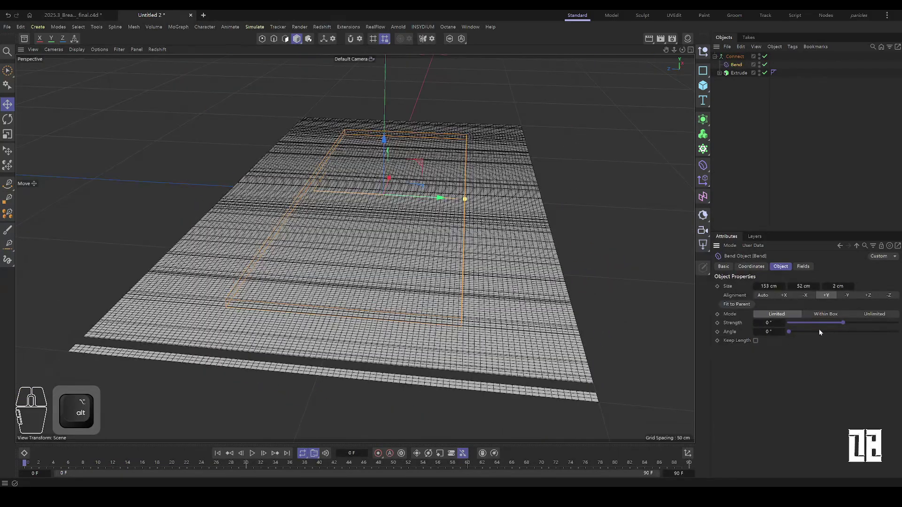
drag(818, 329, 859, 323)
click(770, 331)
text(90)
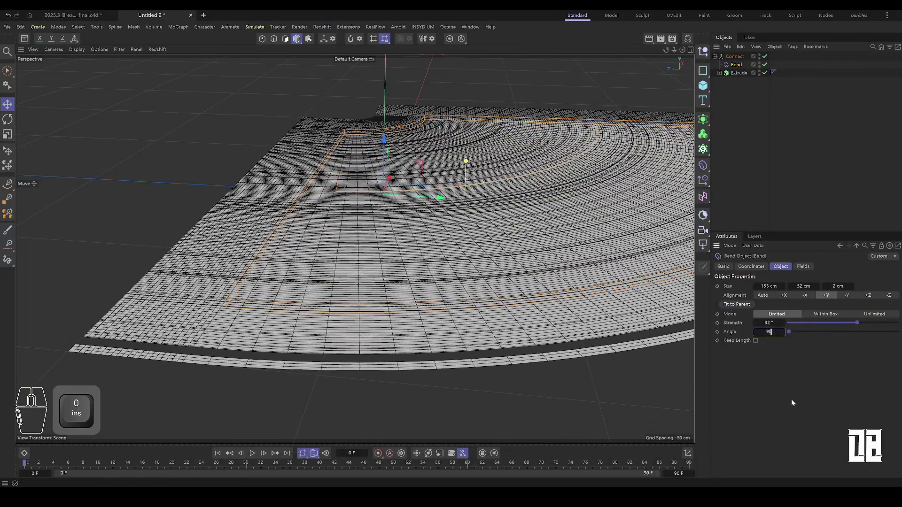
key(Return)
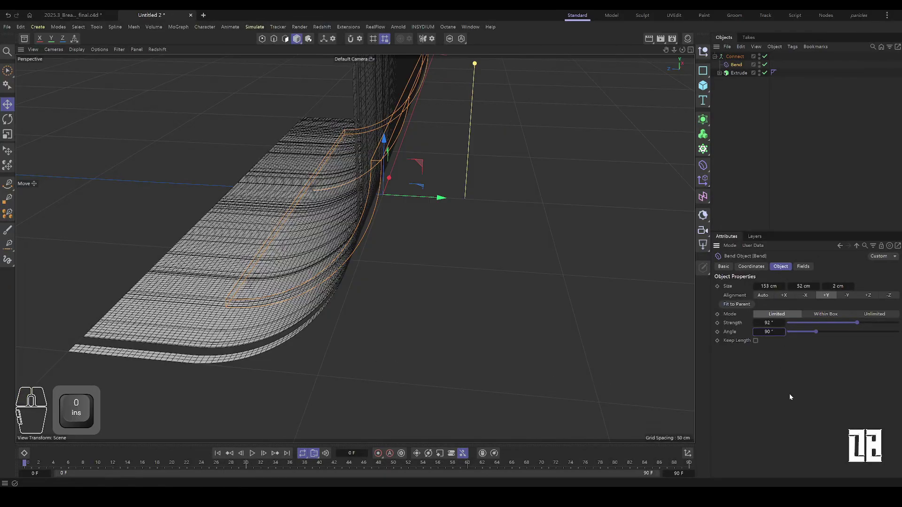
Switch the Bend to Unlimited mode and, in the Right view, move it about 26 cm along the Z axis away from the centre.
click(876, 315)
middle_click(505, 289)
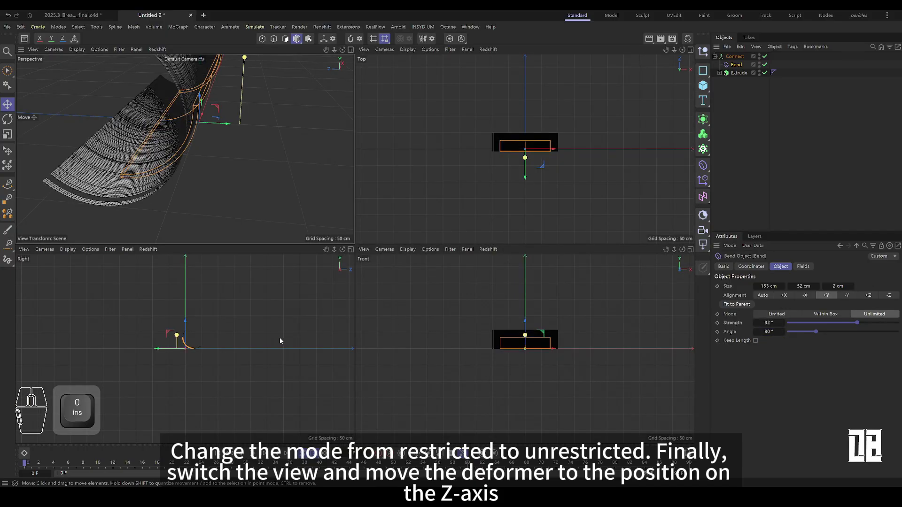
scroll(148, 357, up, 8)
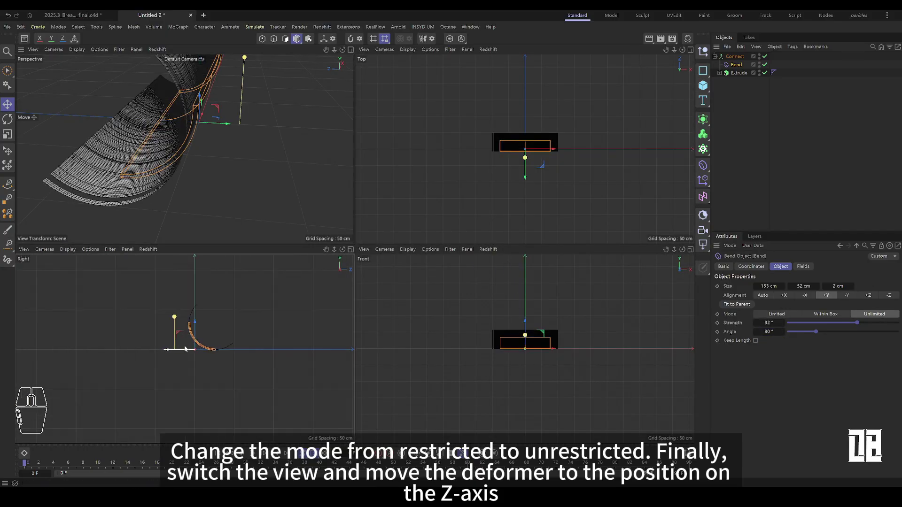
drag(190, 365, 114, 365)
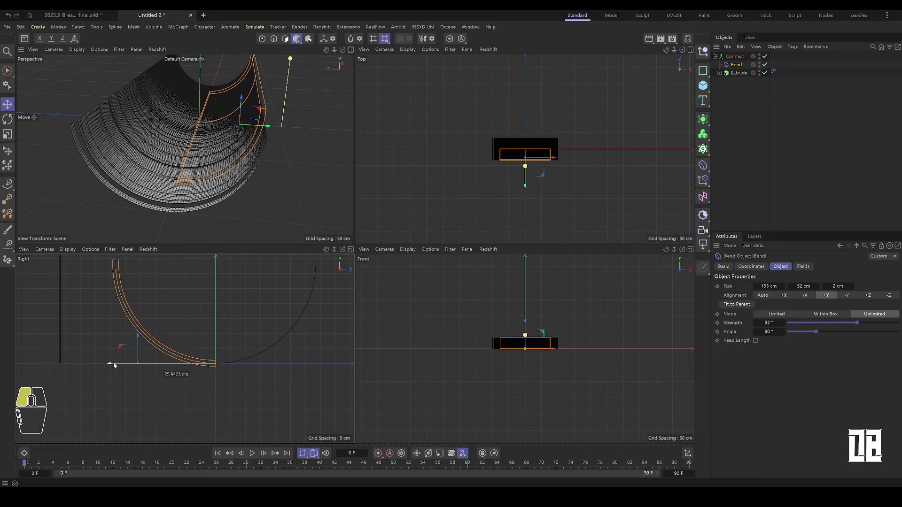
Raise the Bend strength to 187° to roll the sheet into a cylinder with a narrow gap at the seam.
middle_click(211, 201)
alt+drag(310, 217, 359, 214)
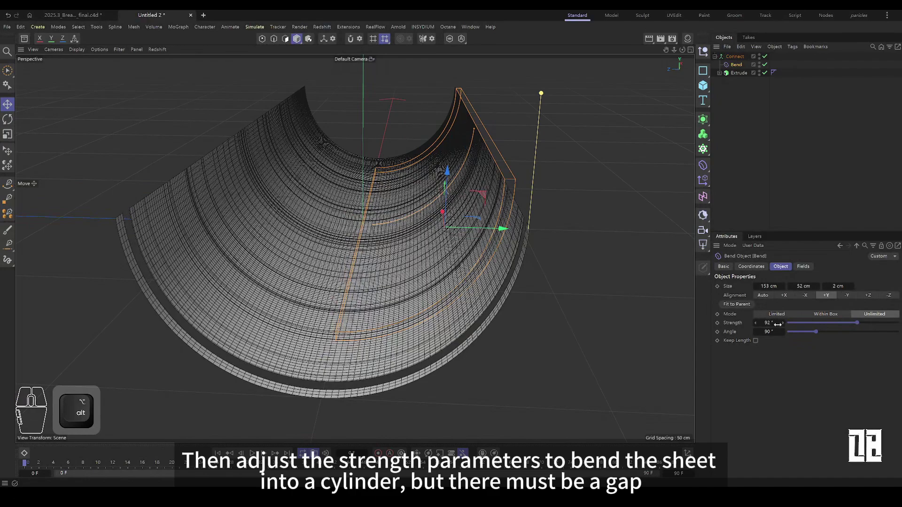
drag(777, 324, 821, 324)
Try Bend strengths of 187.5° and 187.2° while checking the cylinder's seam up close.
scroll(308, 186, up, 5)
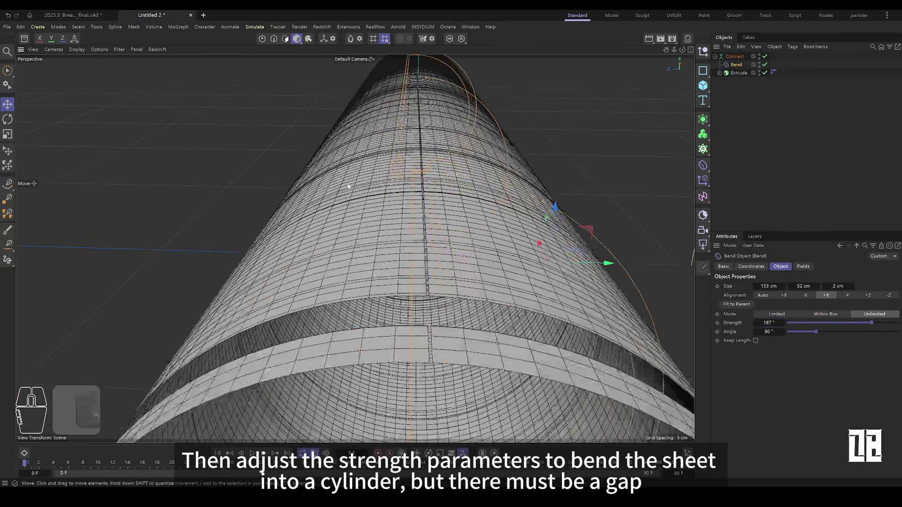
alt+drag(353, 188, 393, 228)
alt+right_drag(458, 242, 475, 253)
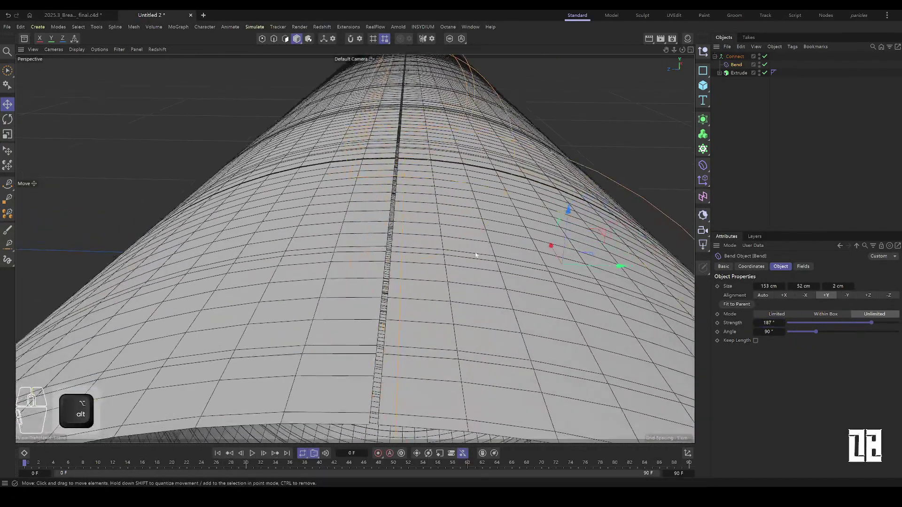
click(770, 322)
text(.)
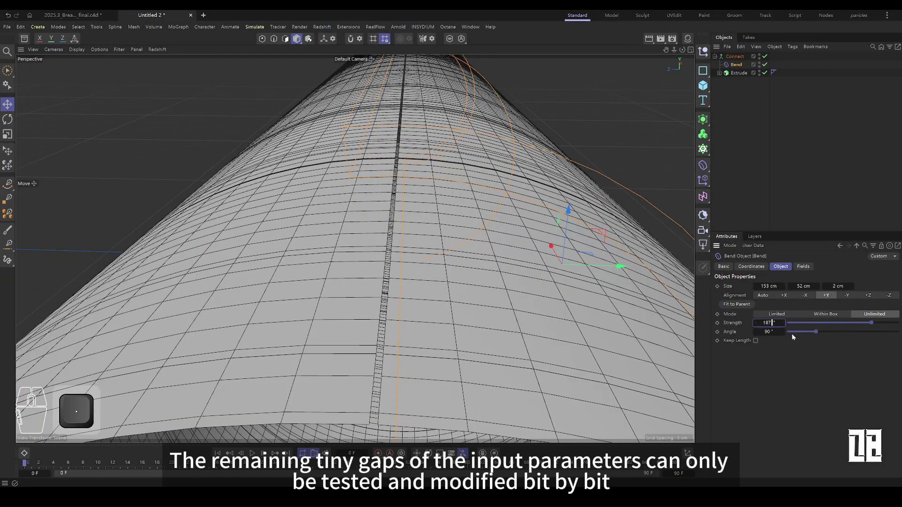
text(5)
click(792, 394)
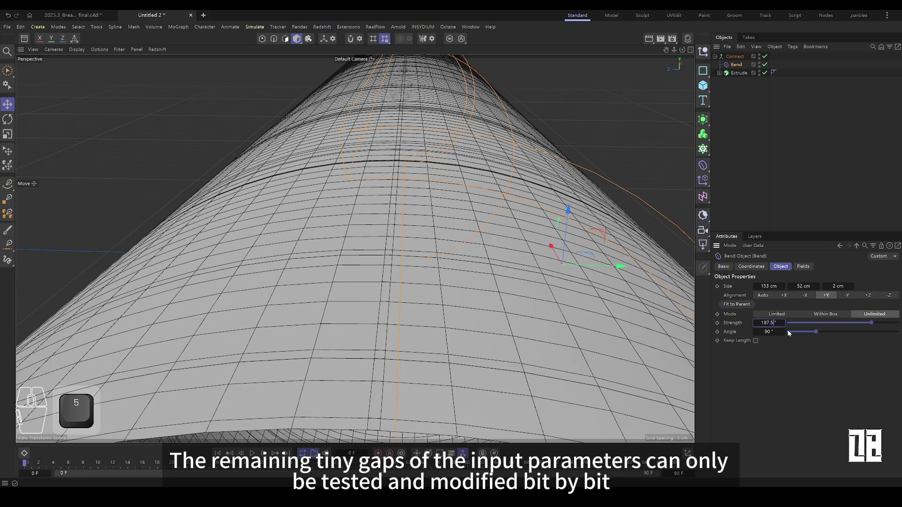
key(BackSpace)
text(2)
click(783, 382)
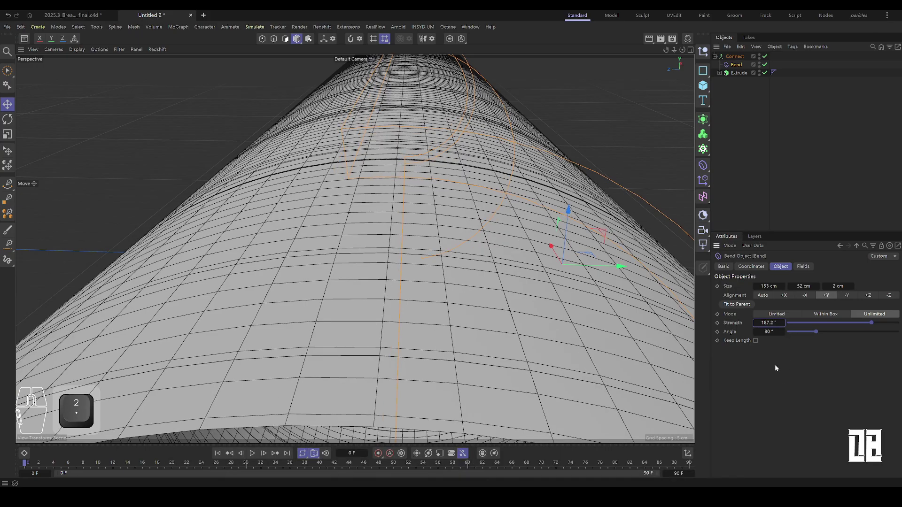
Fine-tune the Bend strength to 187.19° to leave only a minimal gap at the cylinder's seam.
key(BackSpace)
text(1)
click(789, 376)
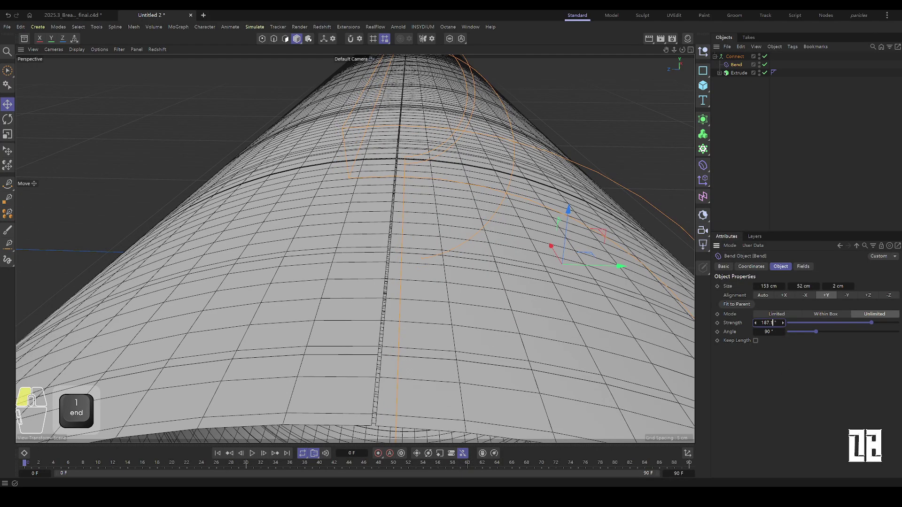
click(788, 379)
click(775, 323)
key(BackSpace)
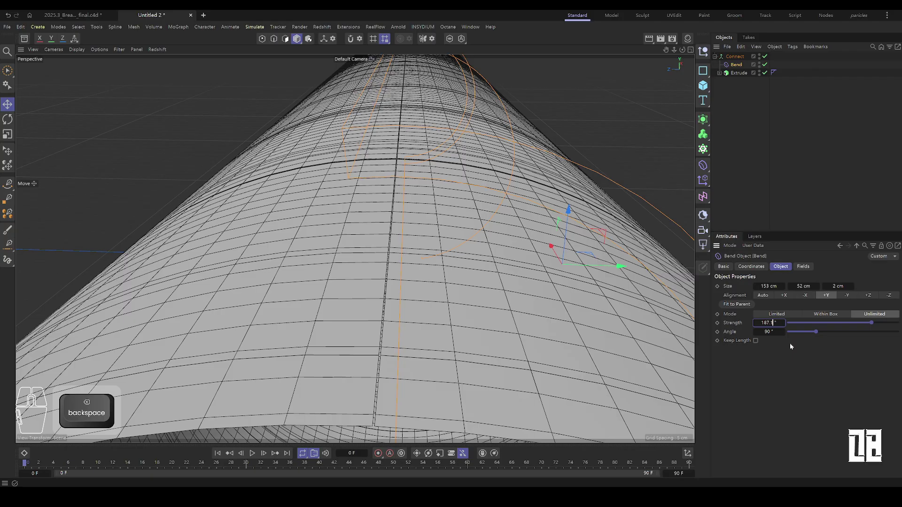
text(9)
click(790, 386)
Hide the Bend deformer in the viewport, and disable both the Bend and the Connect to expose the flat sheet.
scroll(365, 177, down, 6)
alt+drag(389, 165, 331, 194)
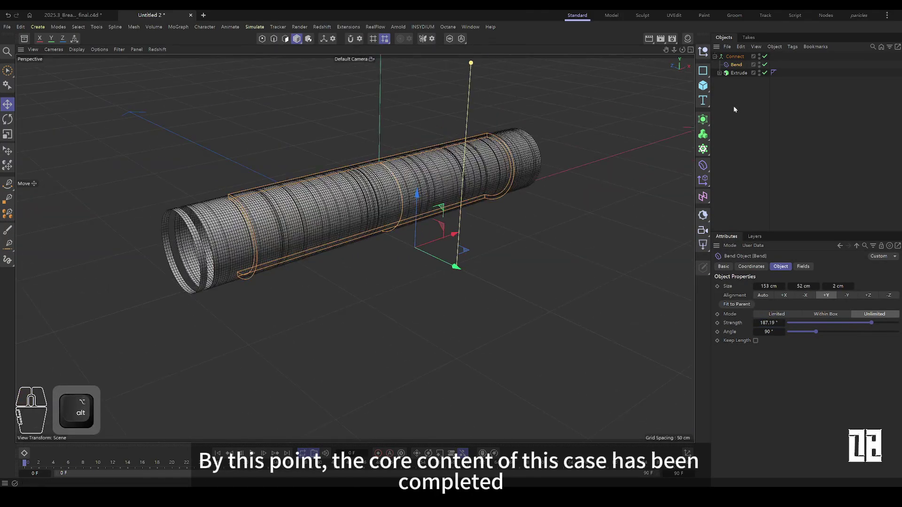
click(744, 100)
click(760, 64)
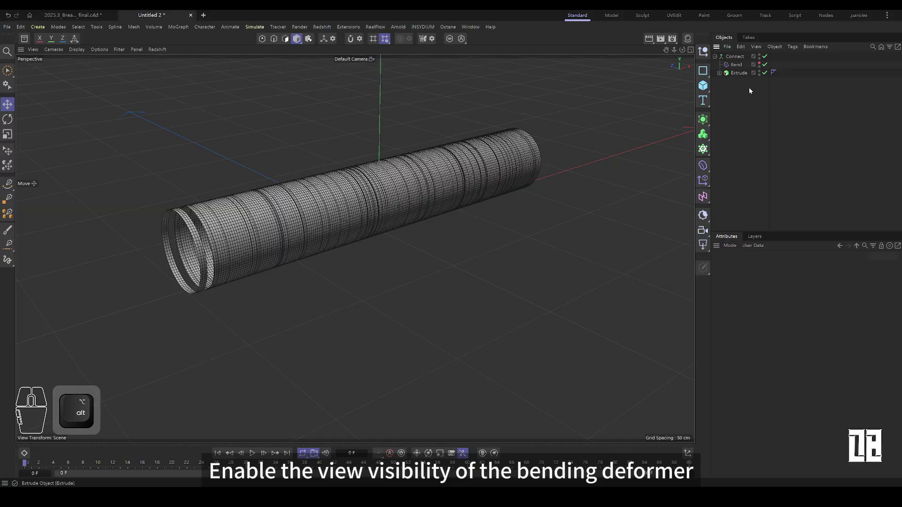
alt+drag(518, 166, 394, 196)
click(764, 64)
click(765, 56)
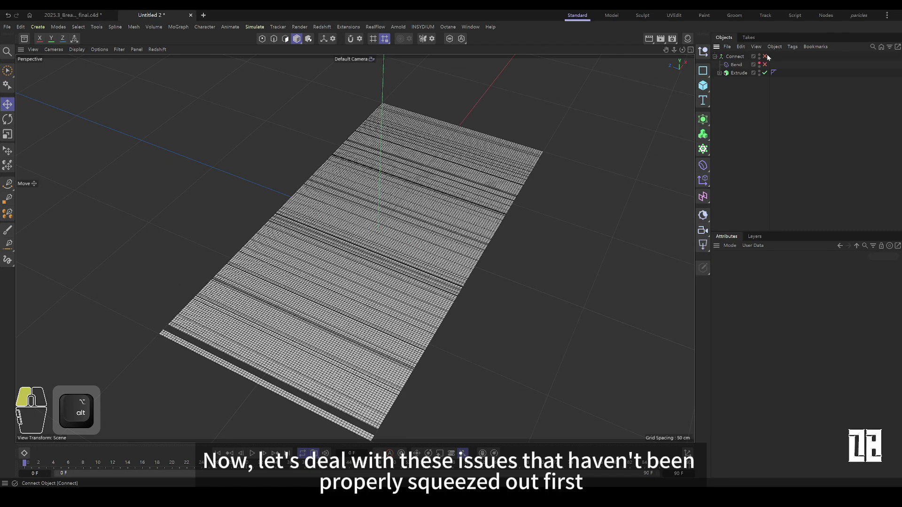
Raise the Break Spline modifier's randomness to 95% and change its seed to remove the wide gap in the sheet.
alt+drag(325, 419, 291, 306)
alt+click(719, 73)
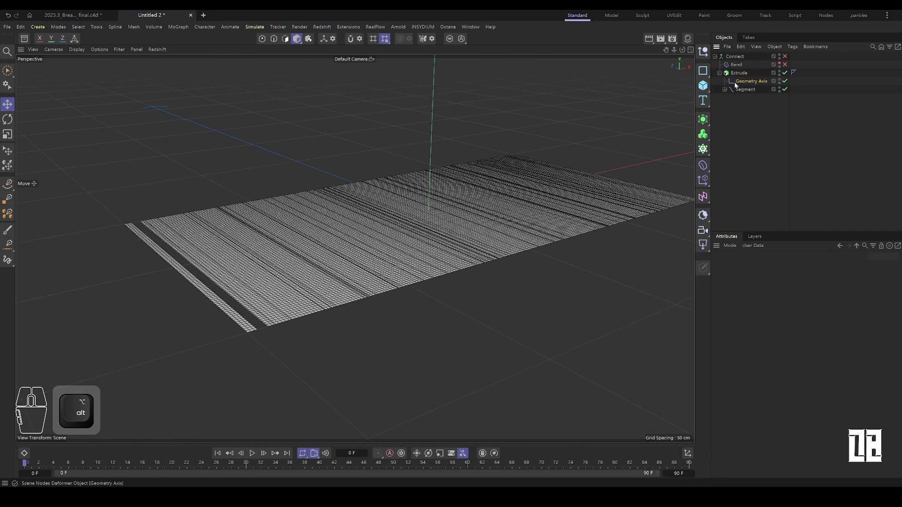
click(745, 89)
click(741, 98)
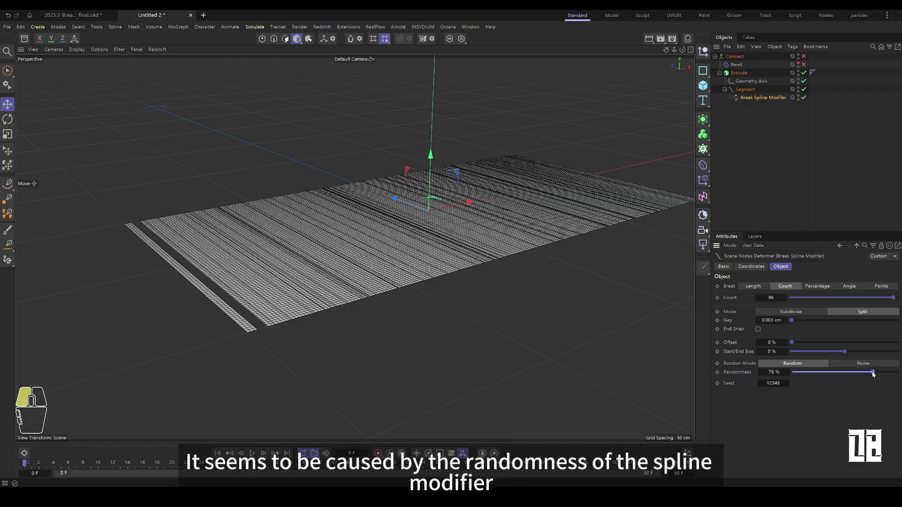
drag(872, 374, 893, 371)
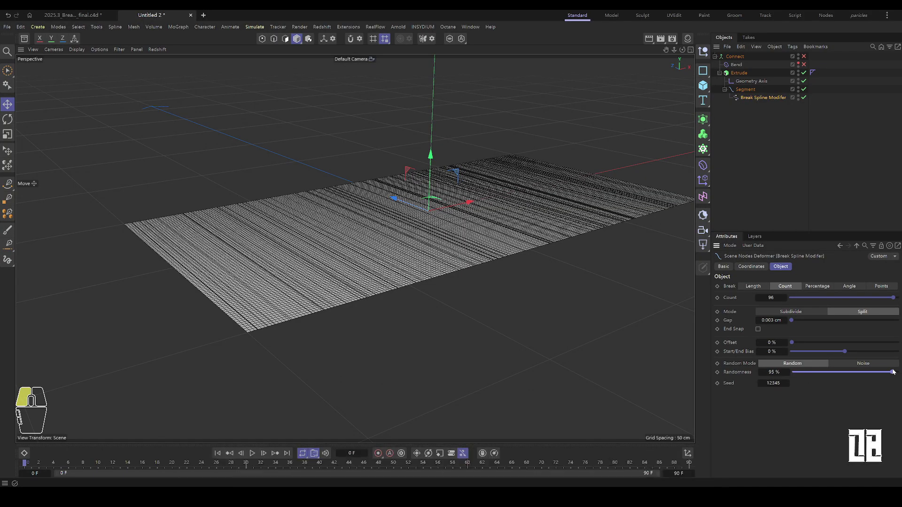
click(787, 384)
click(787, 383)
click(787, 384)
Re-enable the Connect and Bend, and add a Box Field to the Bend deformer's fields.
alt+drag(407, 256, 501, 273)
click(770, 177)
alt+right_drag(501, 273, 431, 269)
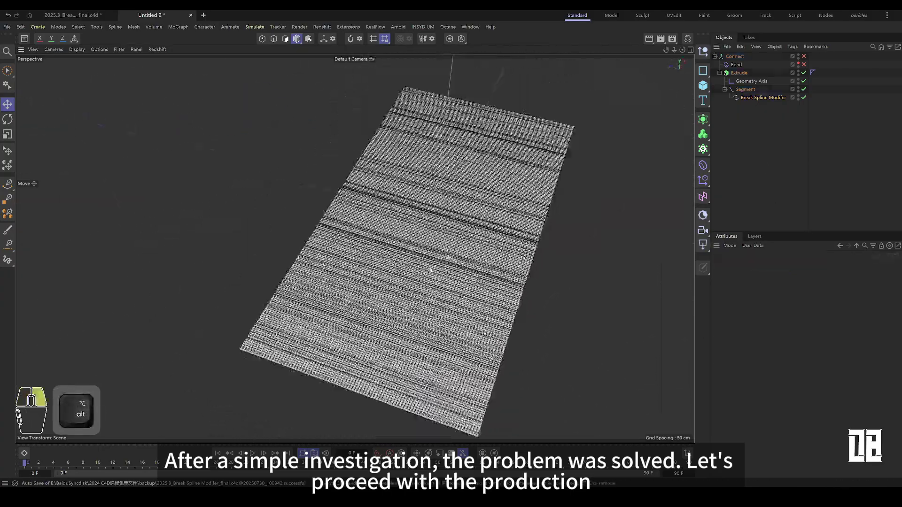
alt+drag(431, 269, 448, 250)
scroll(449, 250, up, 2)
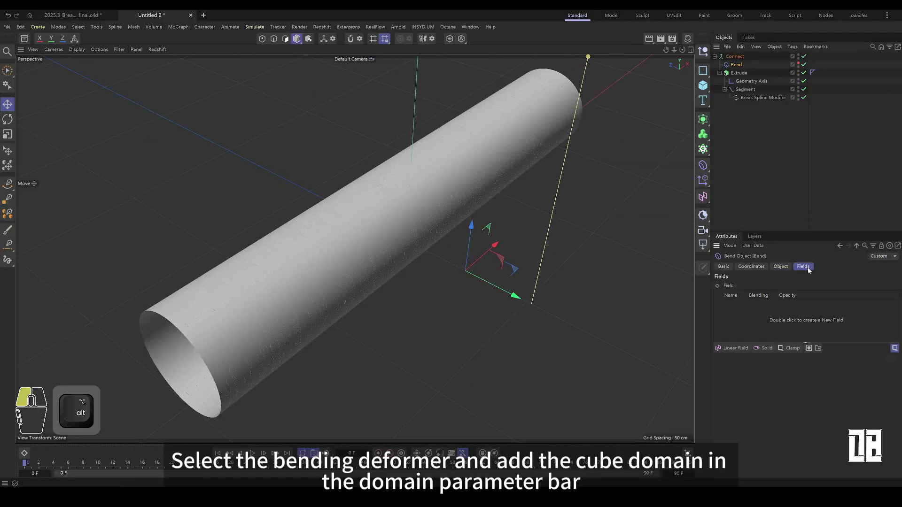
click(737, 350)
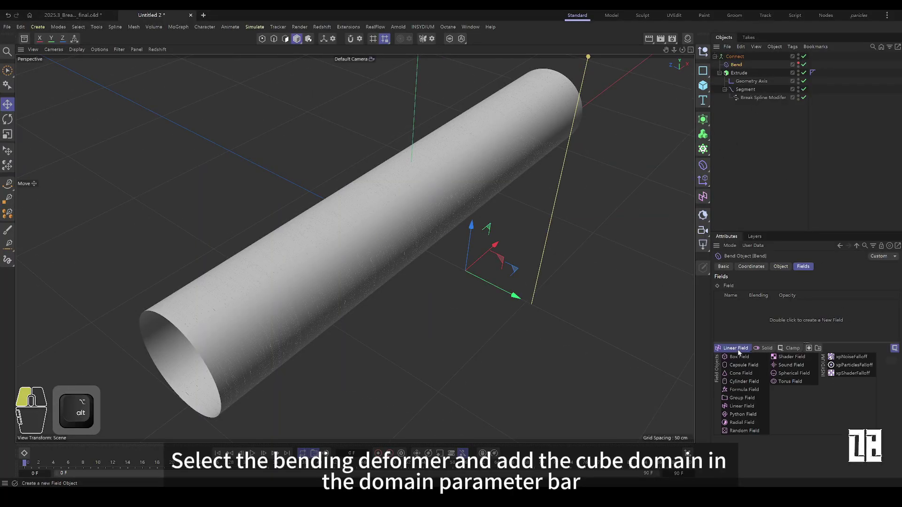
click(738, 357)
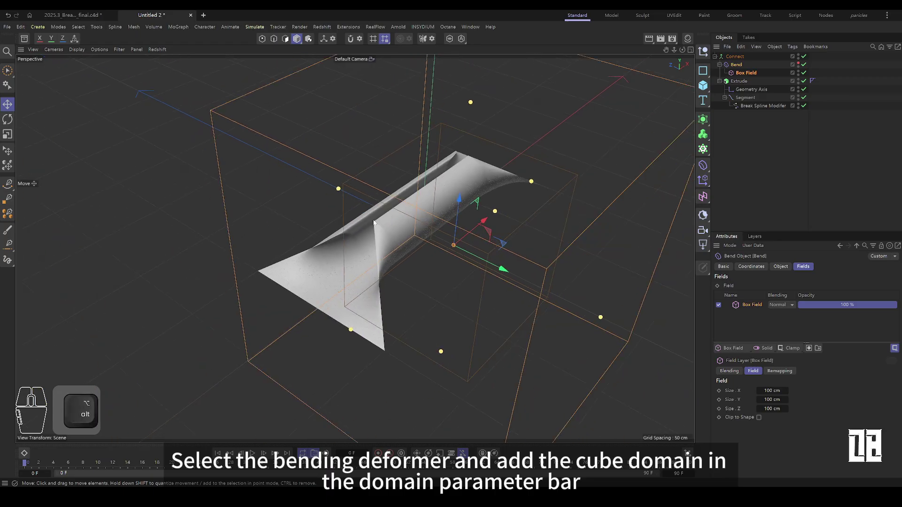
Narrow the Box Field's X size to 11.323 cm and invert its remapping.
alt+drag(262, 207, 444, 247)
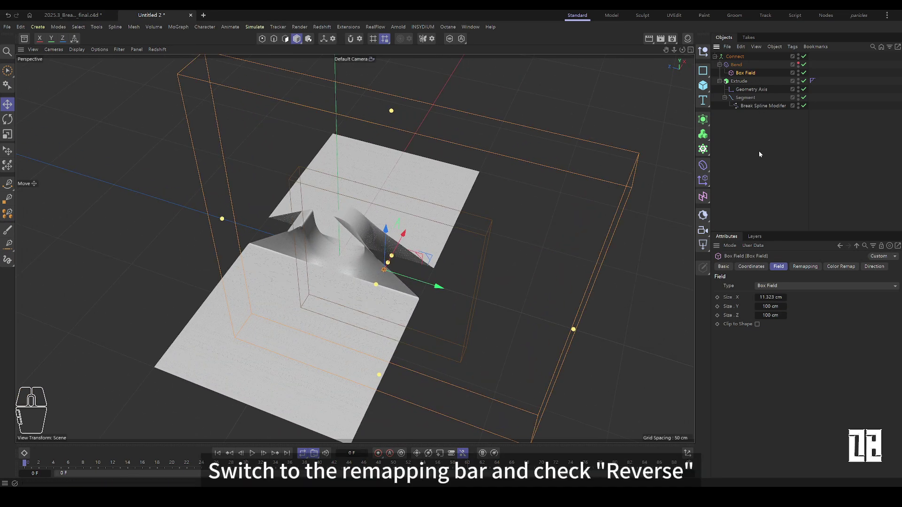
click(805, 267)
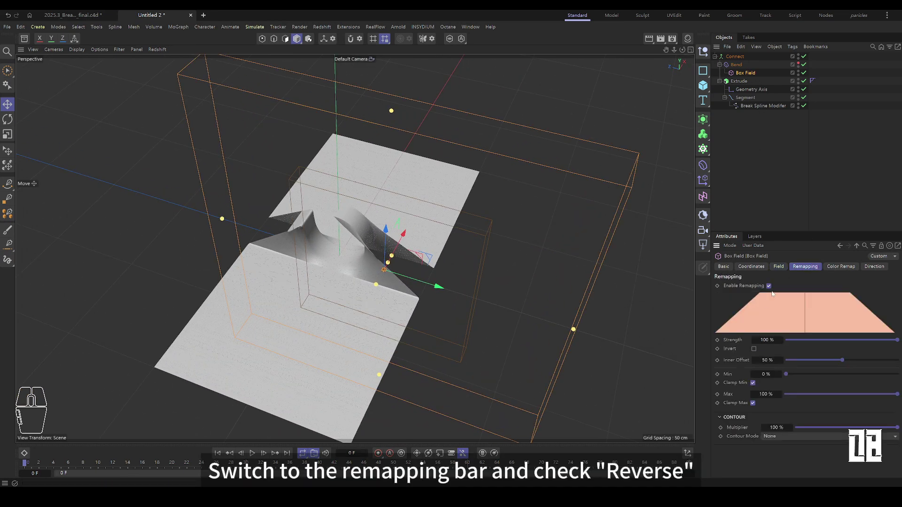
click(753, 349)
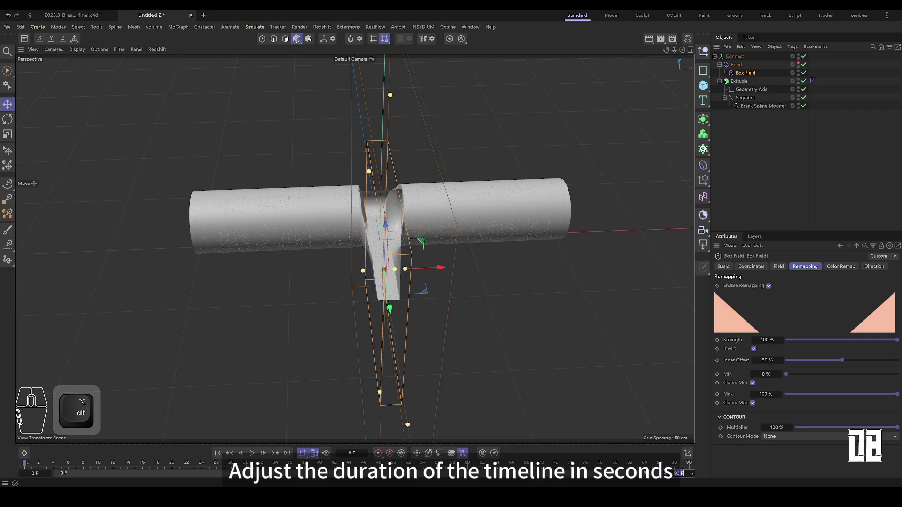
Extend the timeline to 200 frames and keyframe the Box Field's X size at 0 cm on frame 0.
text(200)
click(770, 462)
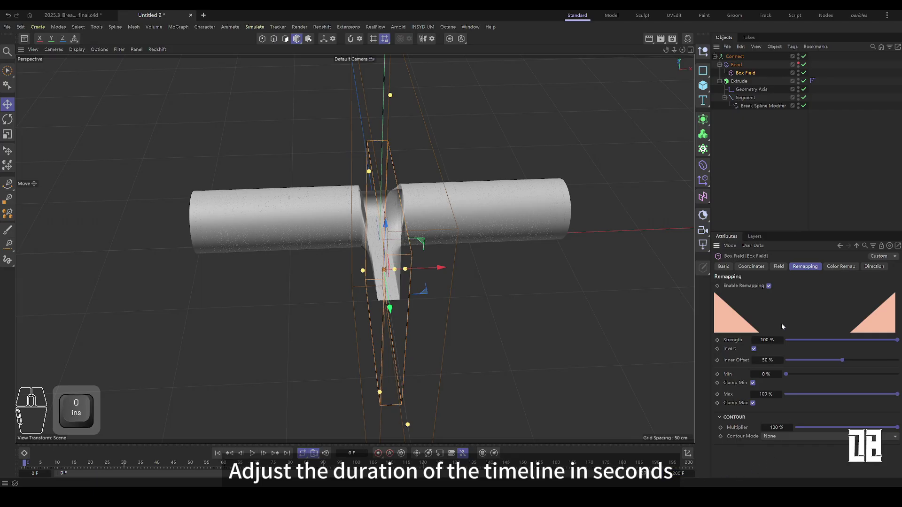
click(778, 266)
drag(783, 296, 756, 297)
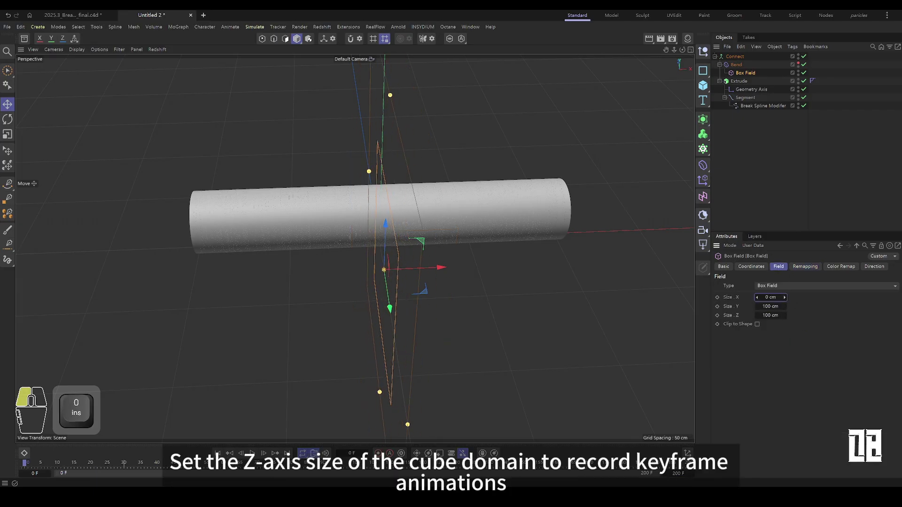
ctrl+click(718, 297)
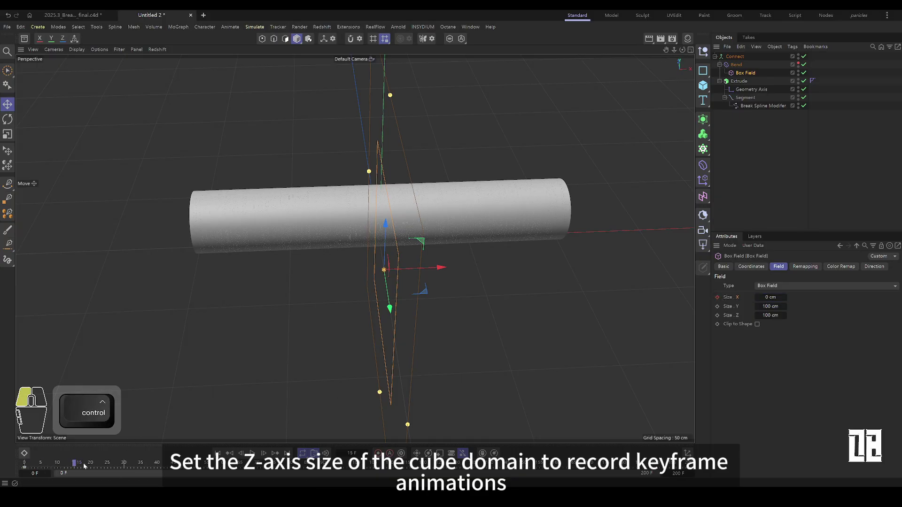
At frame 125, enlarge the Box Field's X size to 216 cm to cover the whole cylinder and keyframe it.
drag(84, 465, 315, 472)
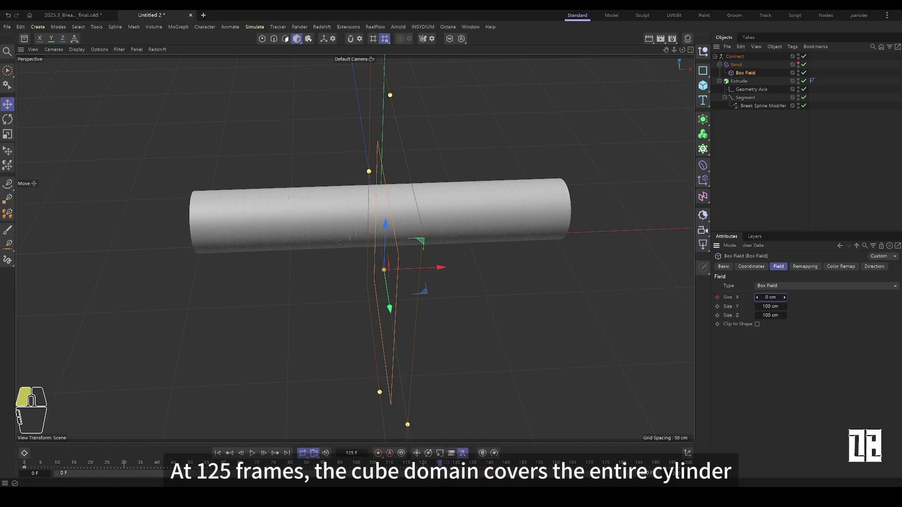
drag(770, 297, 852, 297)
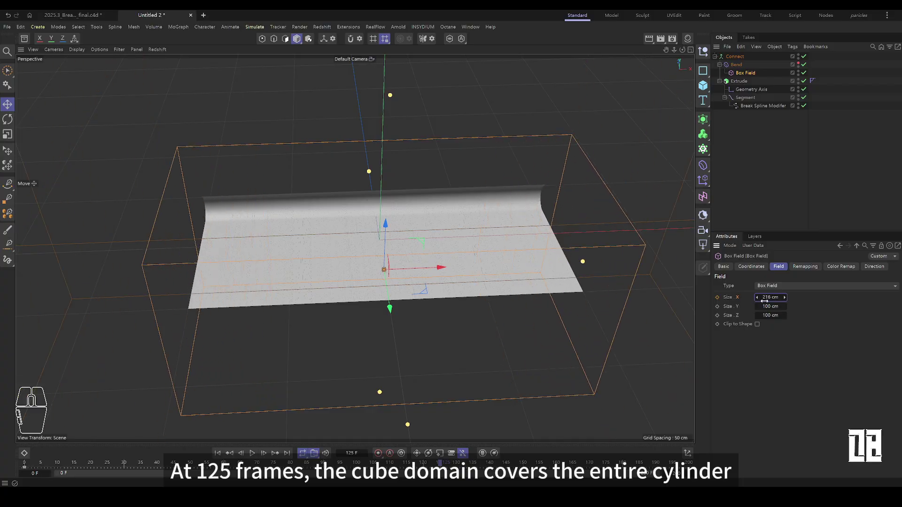
ctrl+click(717, 297)
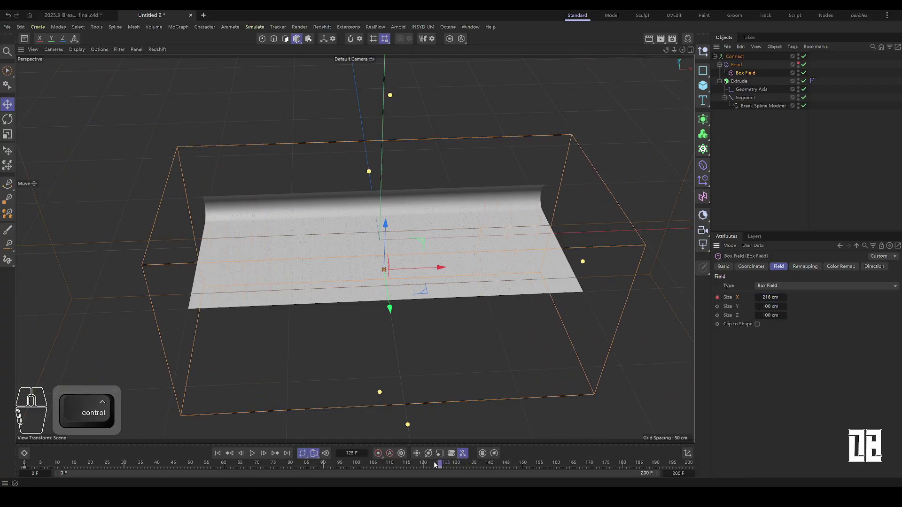
Set the inner offset in the Box Field's remapping to 44% and scrub the timeline to check the unrolling.
drag(434, 465, 113, 467)
alt+drag(181, 286, 343, 286)
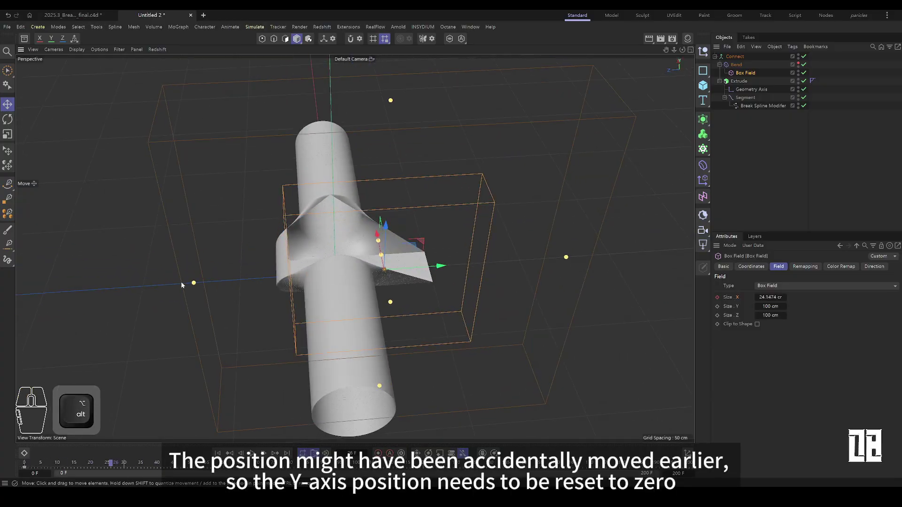
click(805, 267)
drag(834, 359, 828, 360)
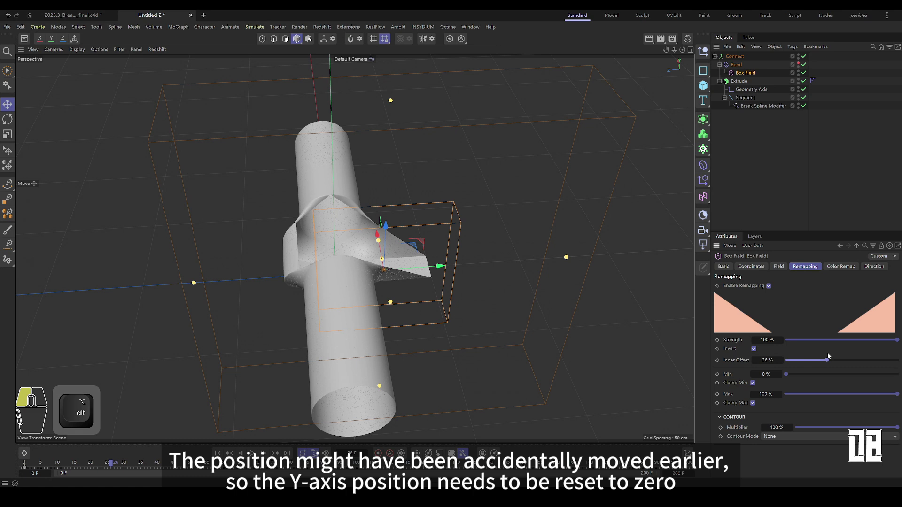
drag(430, 266, 345, 272)
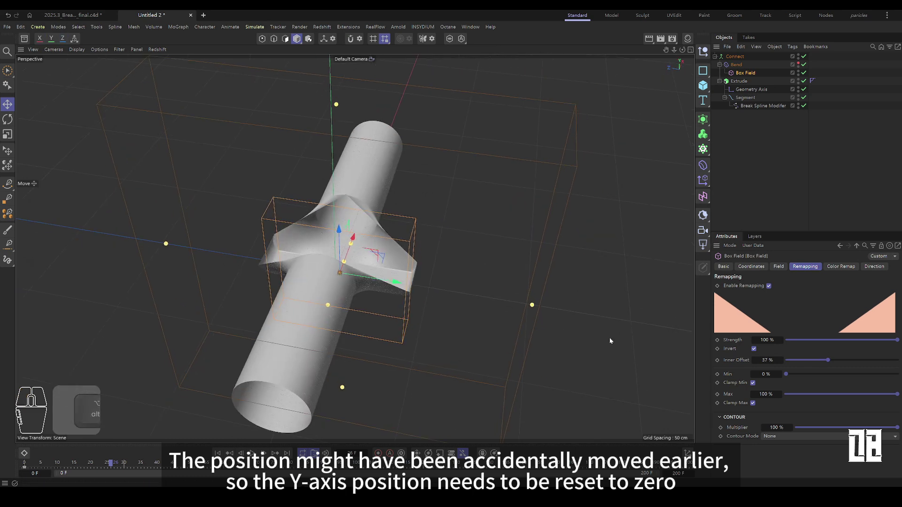
mouse_move(828, 361)
mouse_down()
mouse_move(785, 363)
mouse_move(836, 356)
mouse_up()
alt+drag(453, 282, 352, 277)
drag(28, 463, 117, 439)
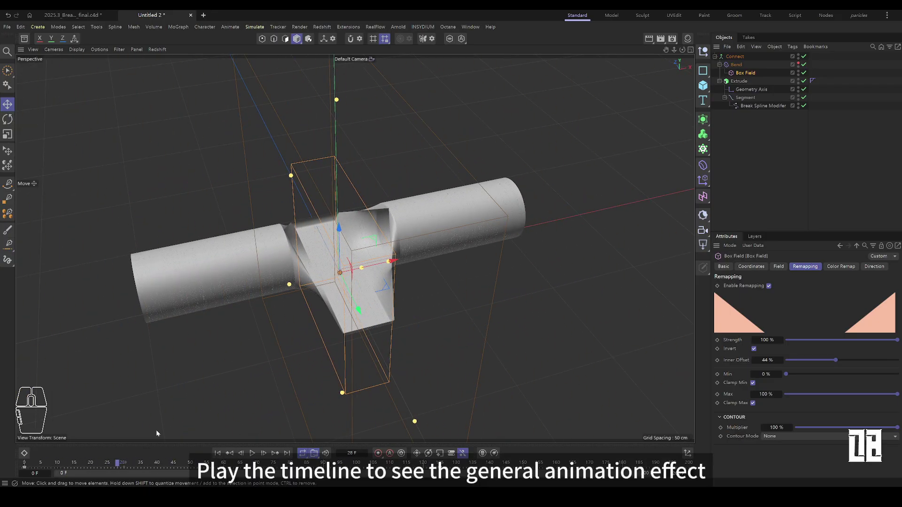
Move the Bend deformer below the Extrude inside the Connect object.
click(744, 143)
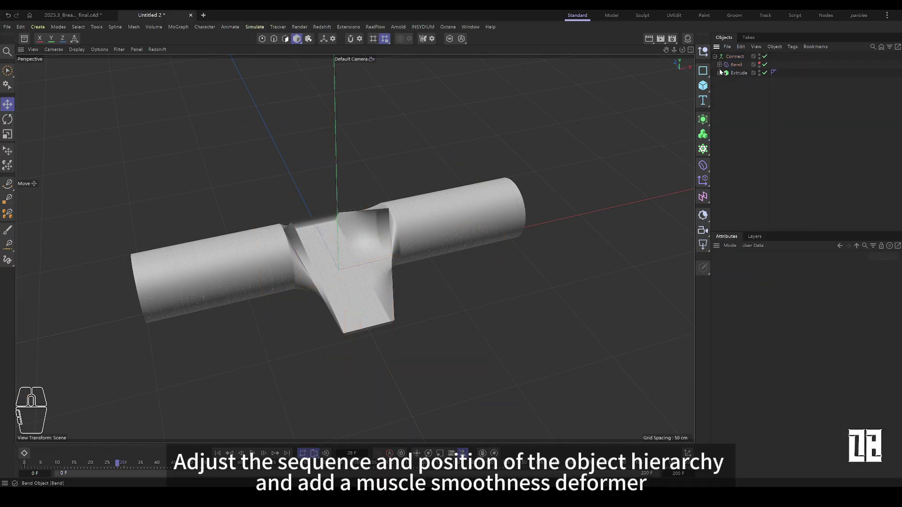
drag(737, 79, 739, 82)
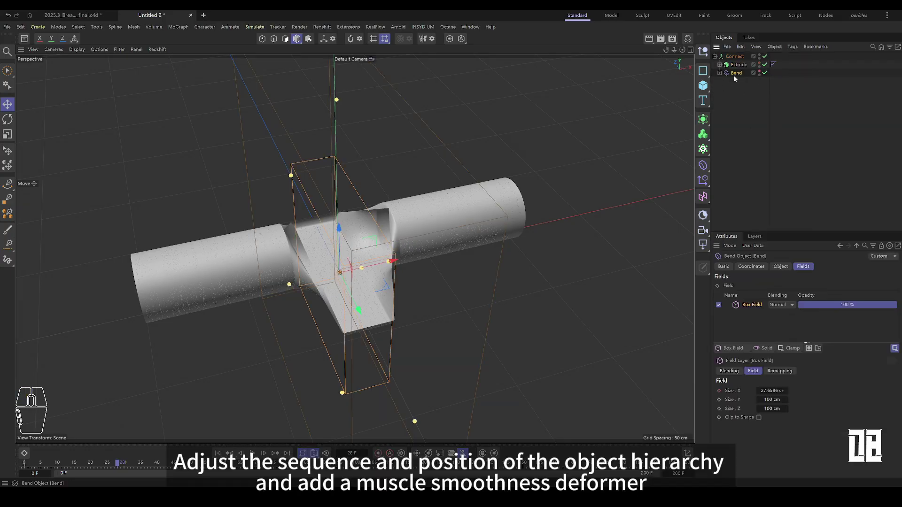
click(734, 117)
Add a Delta Mush deformer inside the Connect object, below the Bend, and inspect the smoothed strips up close.
click(703, 165)
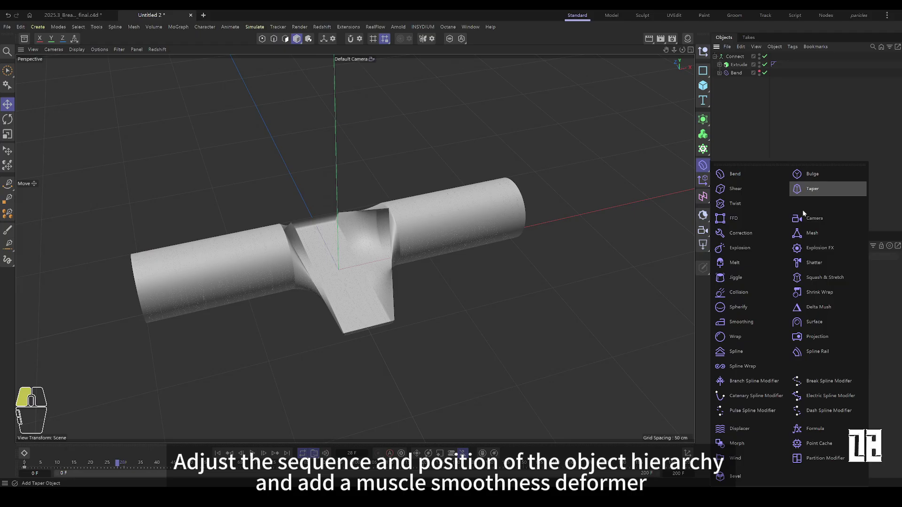
click(820, 307)
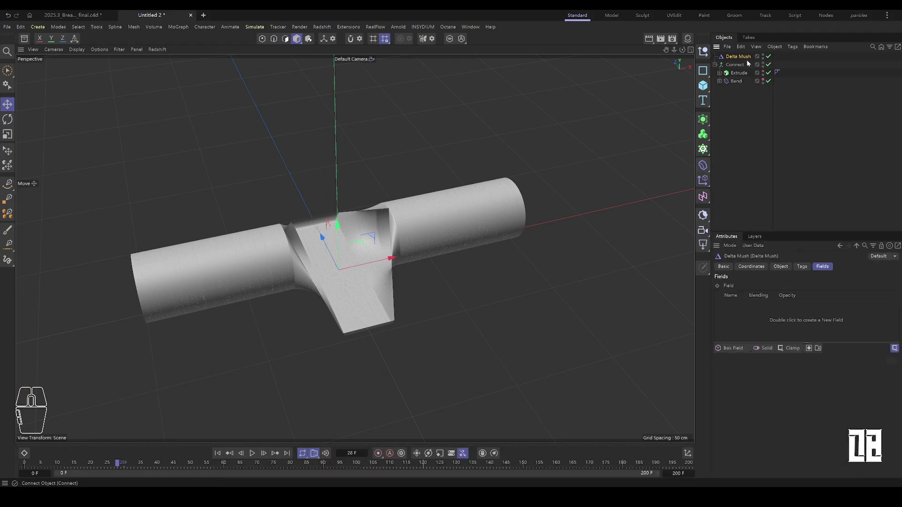
drag(738, 87, 738, 84)
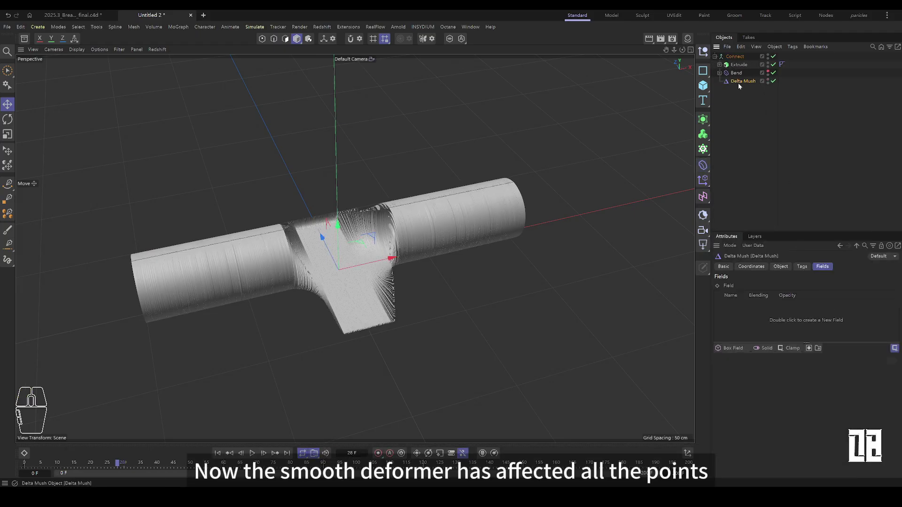
alt+drag(396, 277, 354, 286)
alt+right_drag(354, 285, 385, 277)
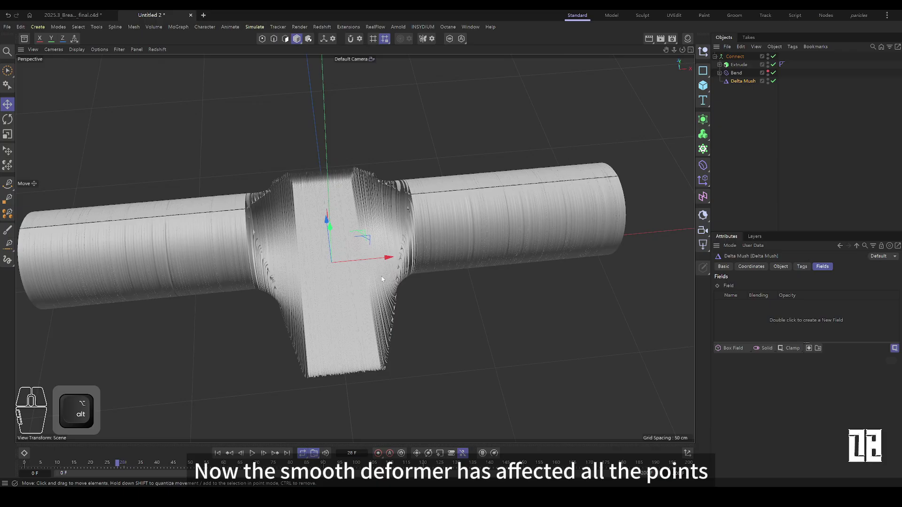
alt+drag(385, 277, 465, 280)
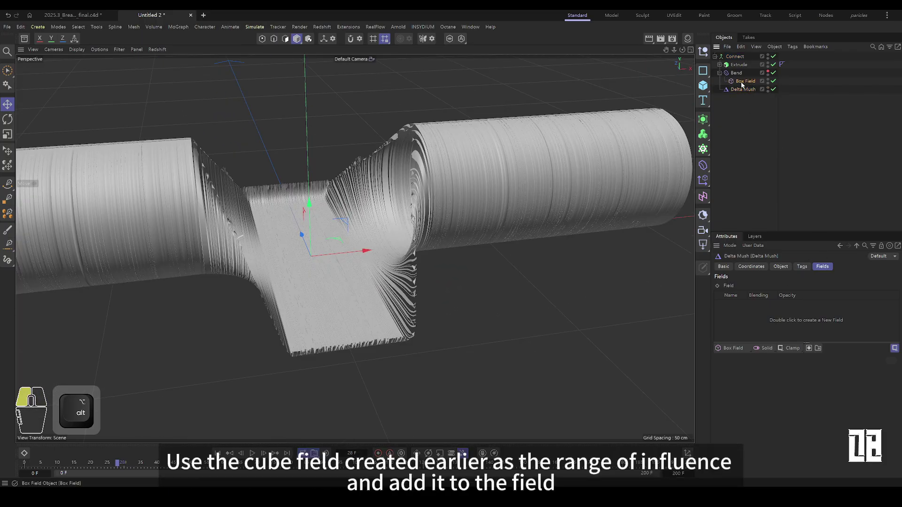
Limit the Delta Mush with the existing Box Field and add an Invert layer above it.
drag(745, 318, 740, 314)
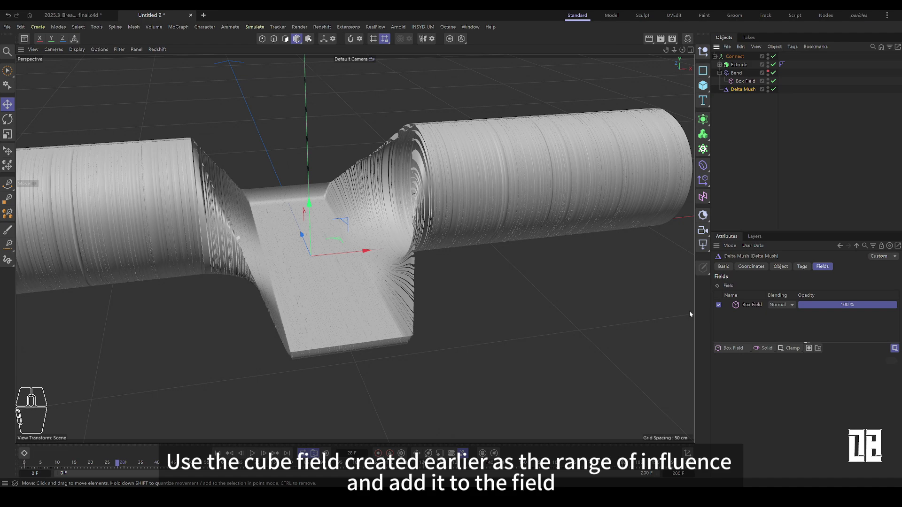
click(751, 310)
click(793, 348)
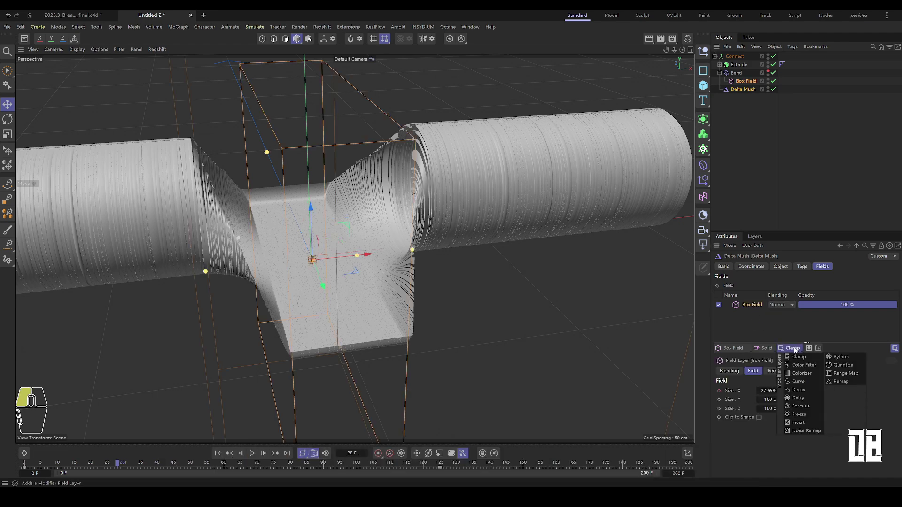
click(799, 422)
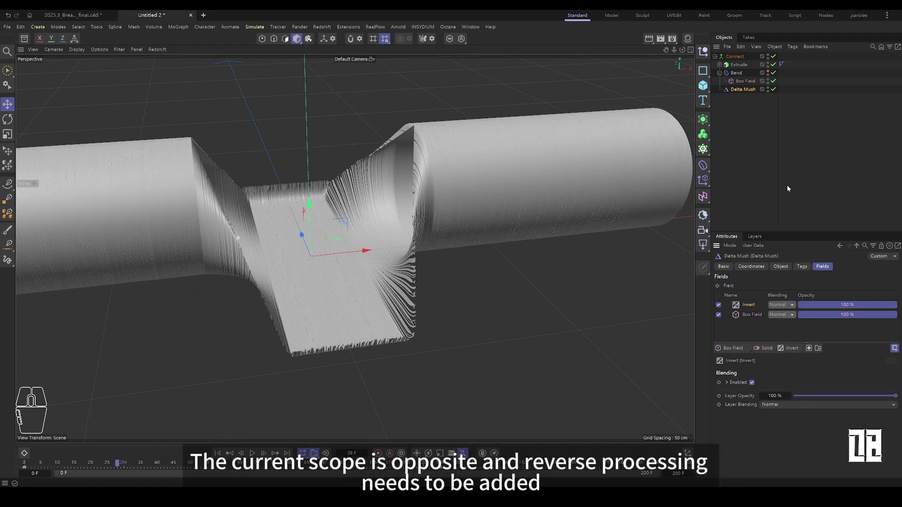
click(782, 165)
alt+drag(300, 221, 245, 175)
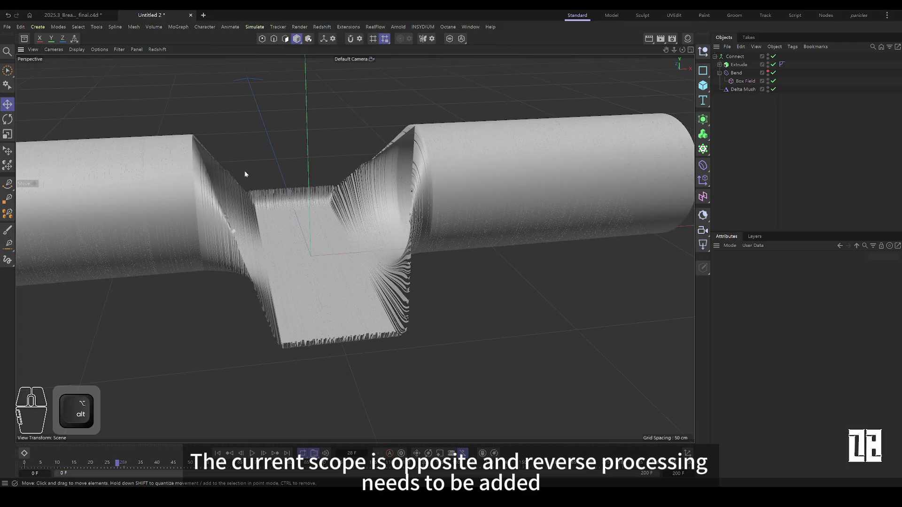
Display the mesh lines on the shaded model, reduce the Break Spline Modifier's count, and scrub the animation back to frame 0.
click(76, 49)
click(92, 83)
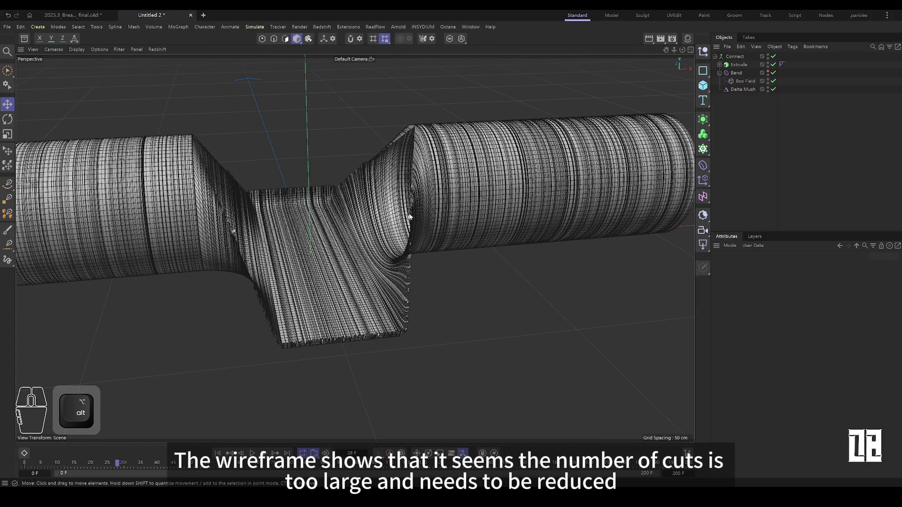
alt+right_drag(409, 217, 441, 212)
alt+drag(442, 211, 451, 122)
click(719, 64)
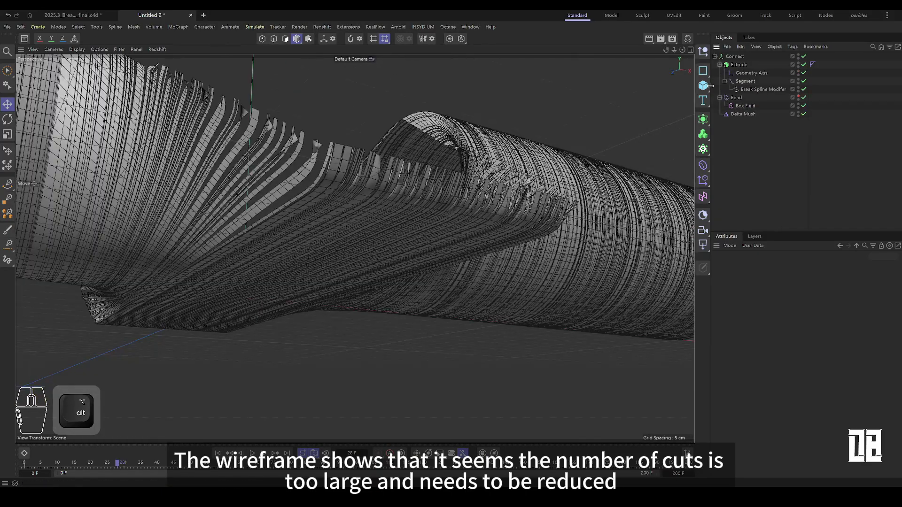
click(742, 89)
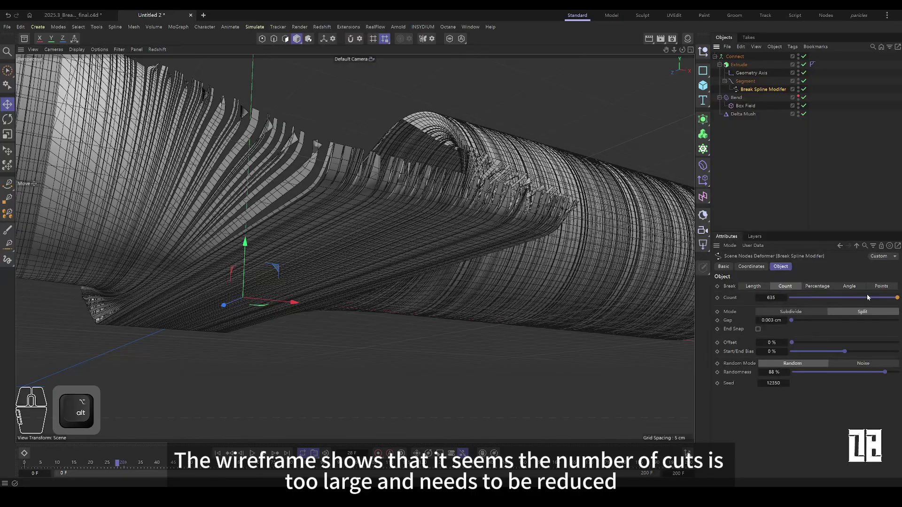
drag(868, 297, 791, 297)
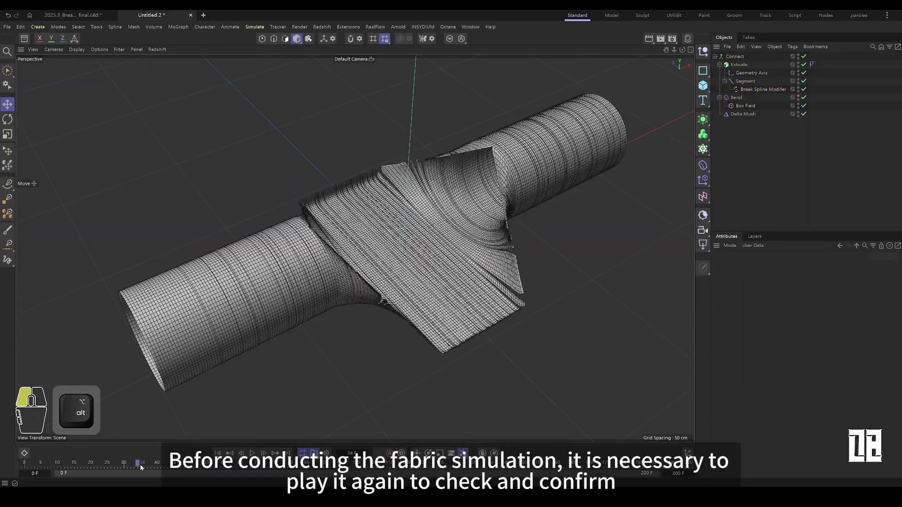
drag(141, 467, 38, 466)
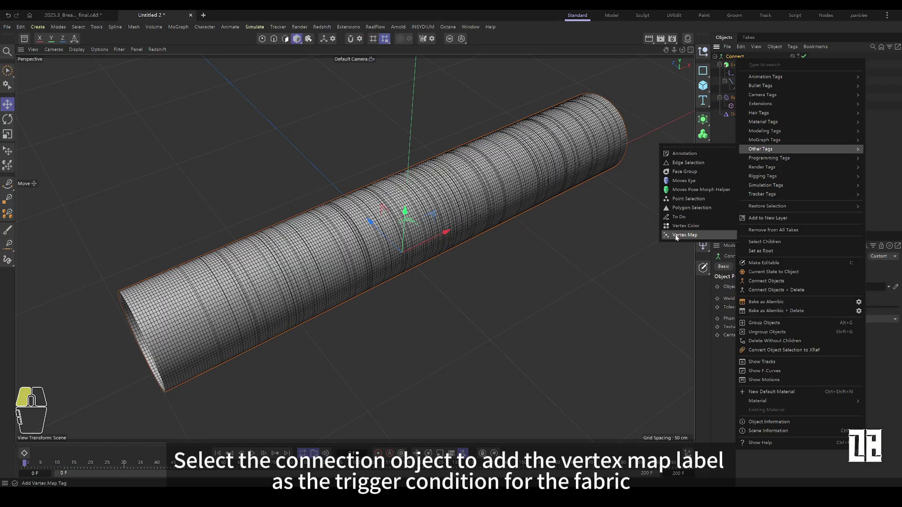
Give the Connect object a Vertex Map tag driven by the Box Field with an Invert layer, and scrub to check it.
click(677, 236)
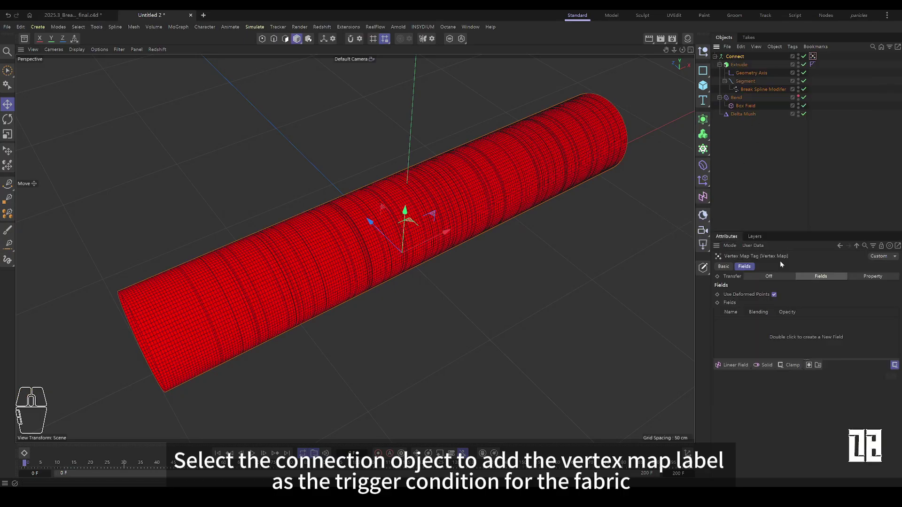
drag(748, 109, 751, 329)
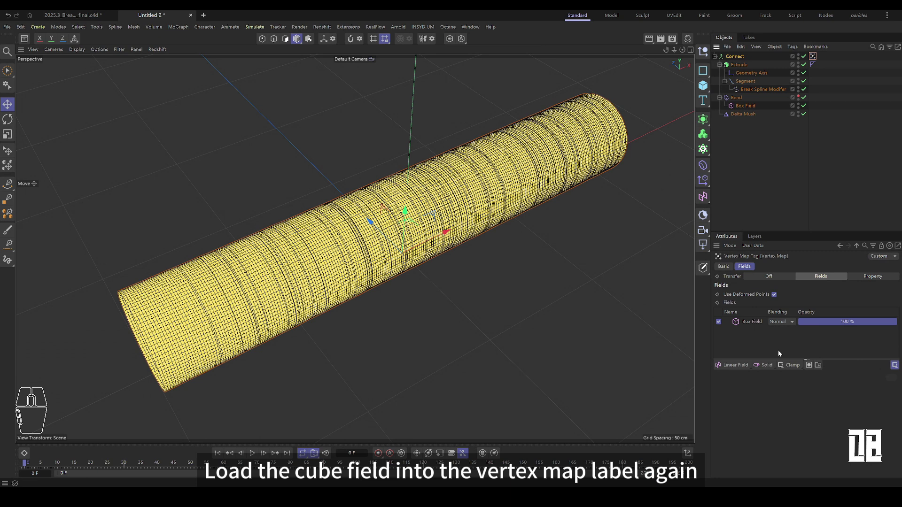
drag(792, 363, 803, 439)
drag(33, 465, 328, 479)
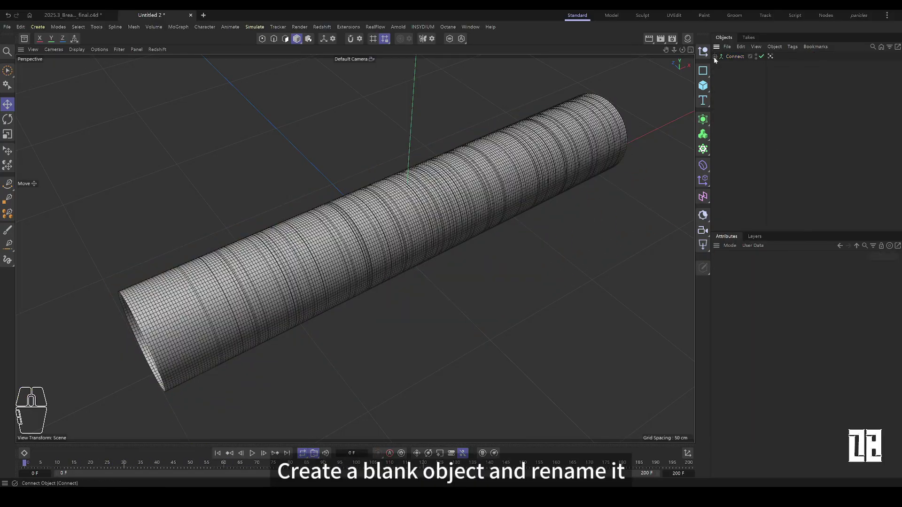
Put the Connect object under a new null named "Source geo" and hide that null in the viewport and renderer.
click(702, 51)
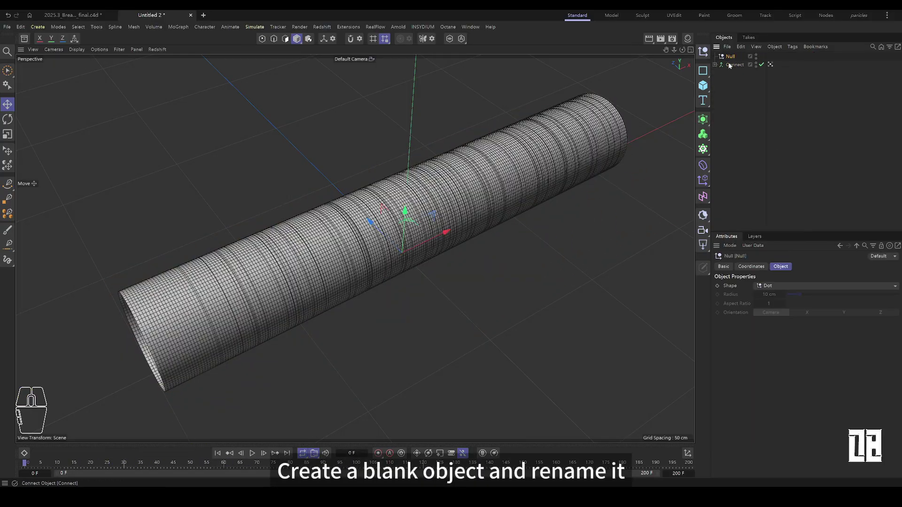
drag(729, 65, 732, 57)
double_click(732, 57)
text(Source geo)
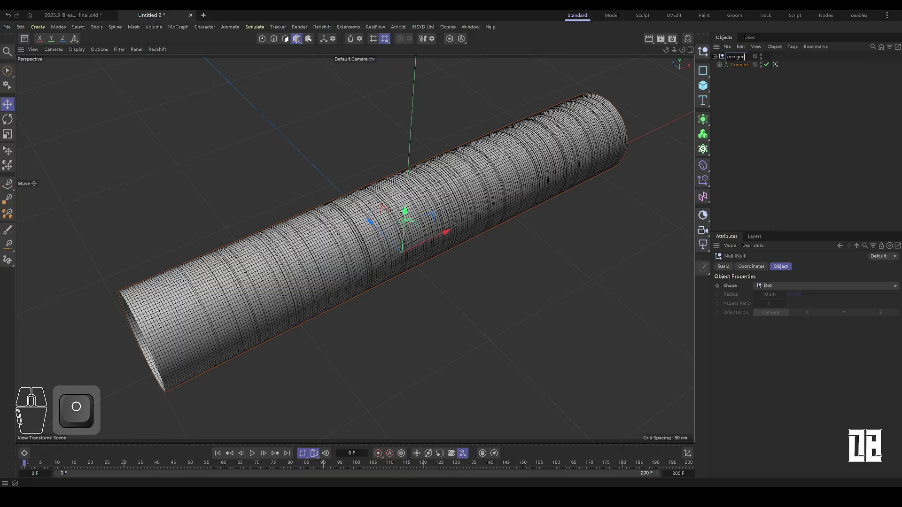
key(Return)
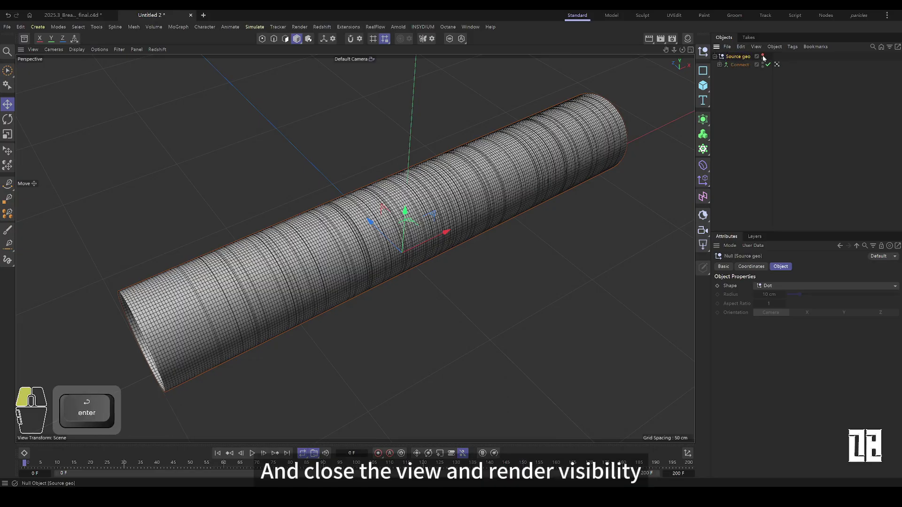
click(763, 56)
Create an Instance of the Connect object and rename it "cloth sim".
click(738, 65)
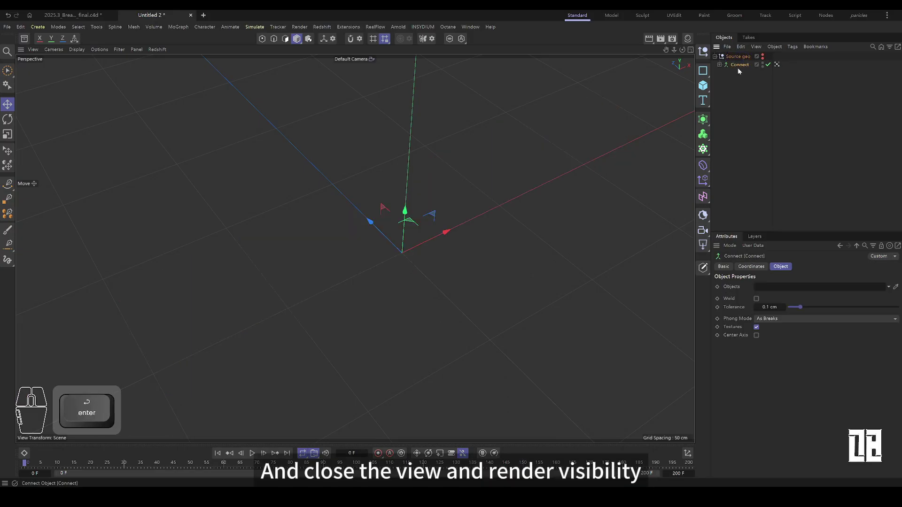
click(703, 119)
click(727, 220)
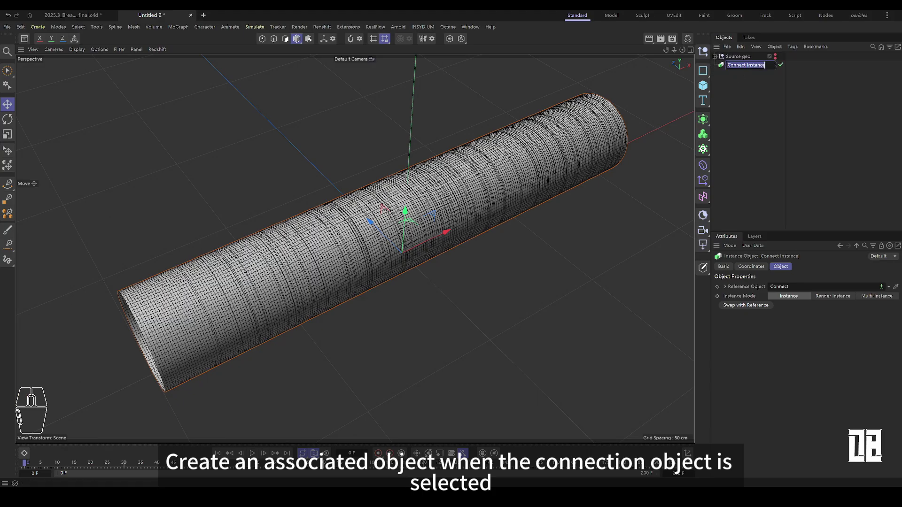
text(cloth sim)
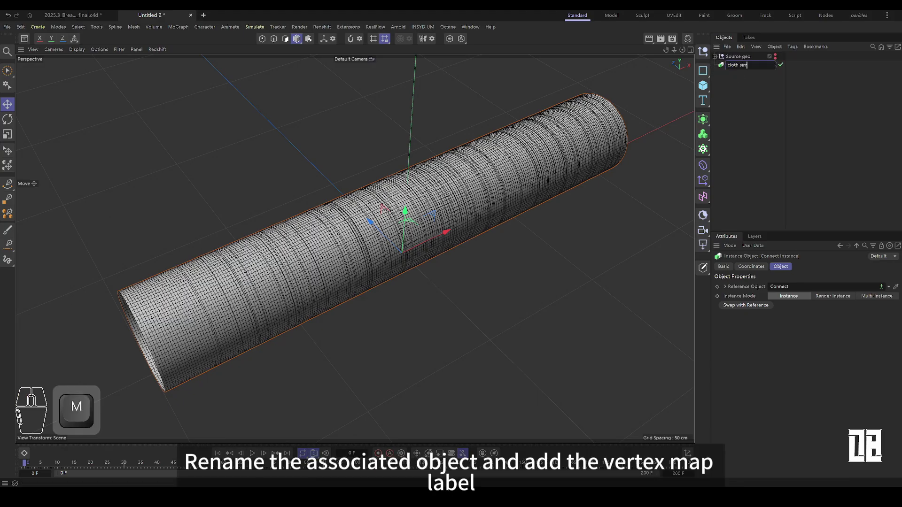
key(Return)
Add a Vertex Map tag to cloth sim and create a Group Field under it that references the Connect's Vertex Map.
right_click(737, 64)
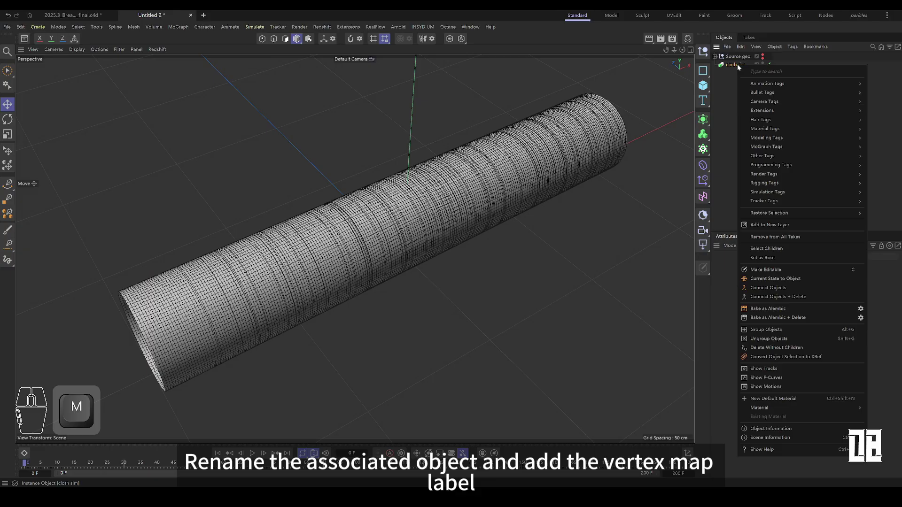
mouse_move(796, 159)
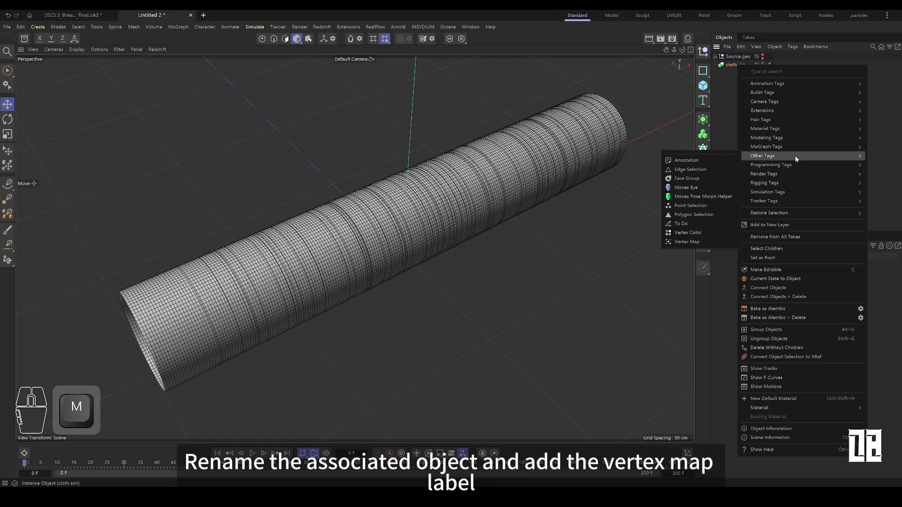
click(687, 241)
drag(705, 200, 802, 302)
drag(739, 68, 732, 344)
click(714, 57)
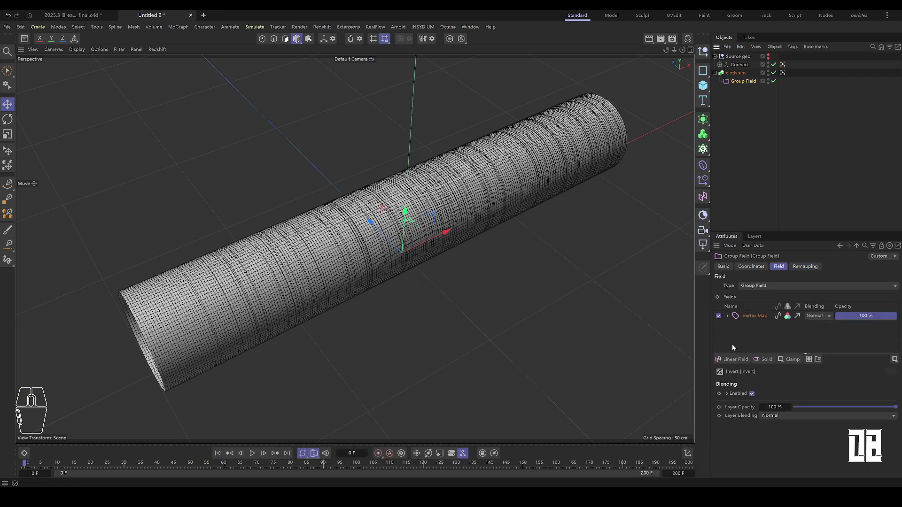
Load the Group Field into the fields of cloth sim's Vertex Map and scrub the timeline to check it.
click(782, 72)
drag(778, 322, 766, 335)
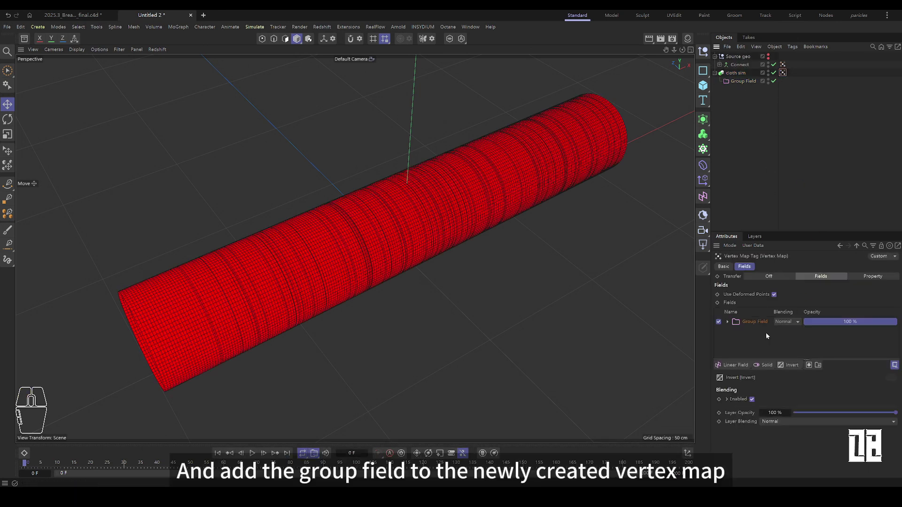
drag(31, 464, 283, 464)
drag(103, 464, 1, 465)
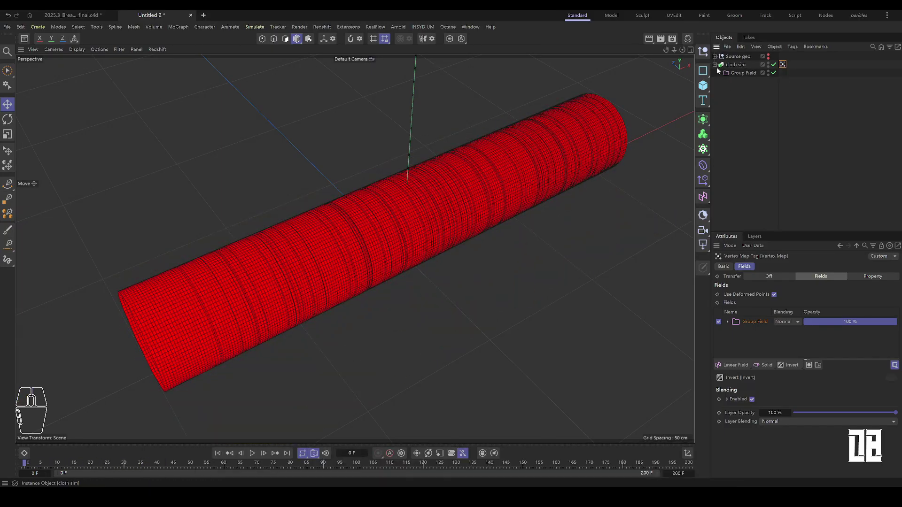
Add a Cloth simulation tag to the cloth sim instance.
click(735, 65)
right_click(732, 65)
mouse_move(760, 194)
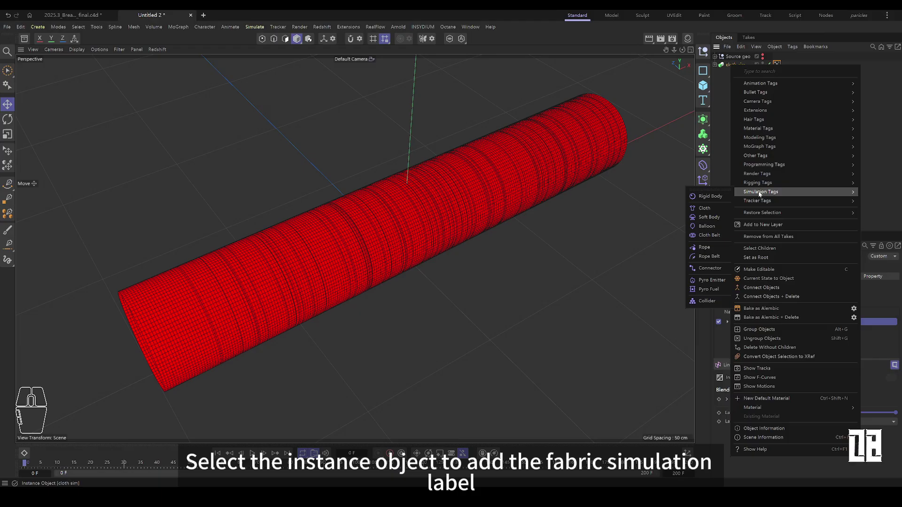
click(703, 210)
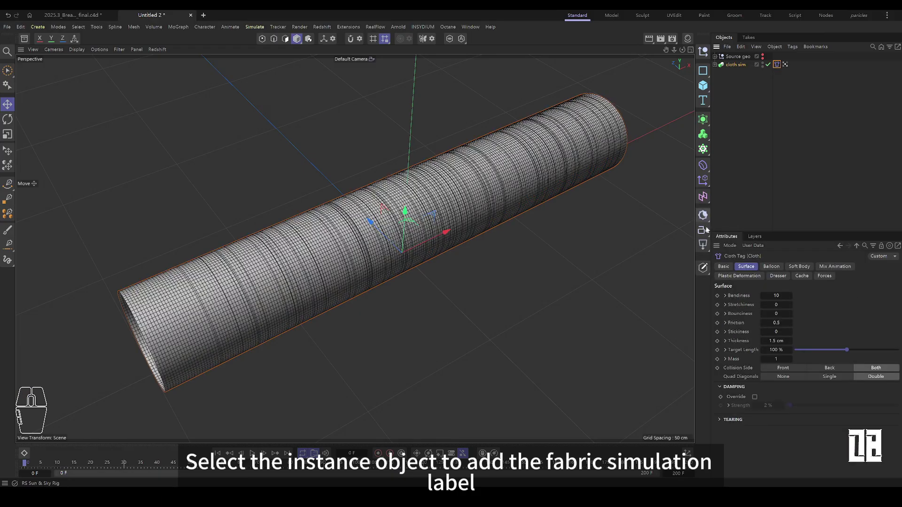
Enable With Pins and Follow Shape in the Cloth tag's mix animation, assign the Vertex Map as pin map, and play the simulation.
click(828, 268)
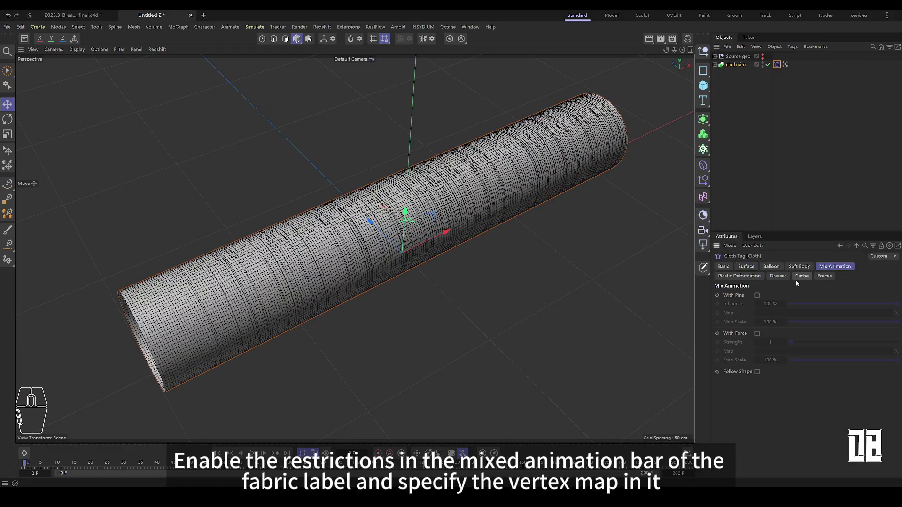
click(756, 371)
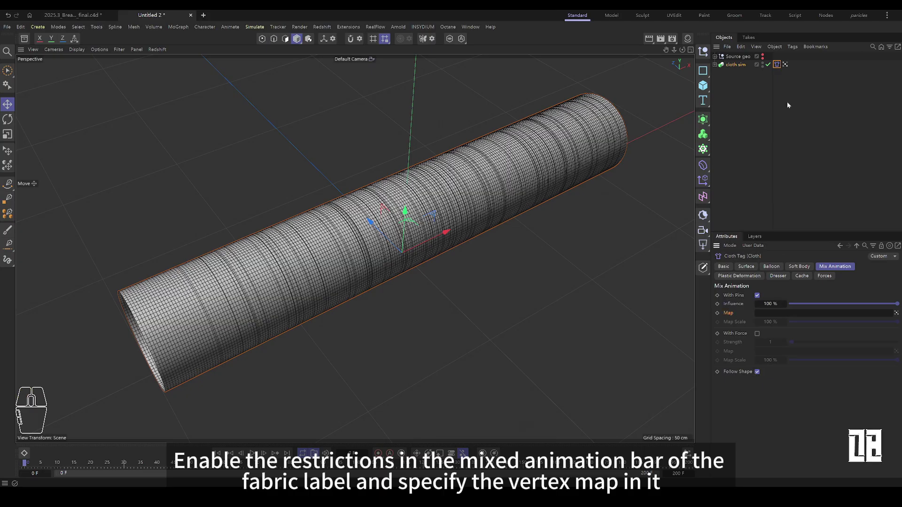
click(252, 453)
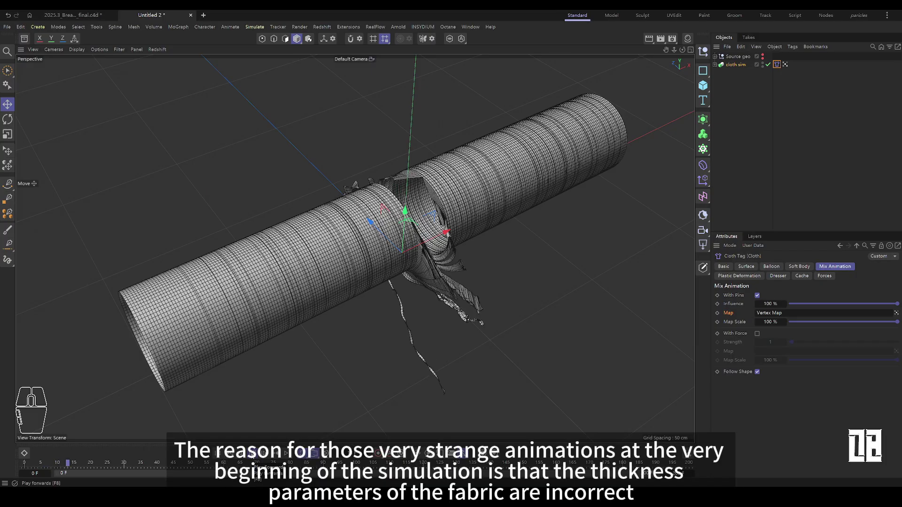
Set the Cloth tag's surface Thickness to 0.02 cm and its Target Length to 108 %.
click(746, 266)
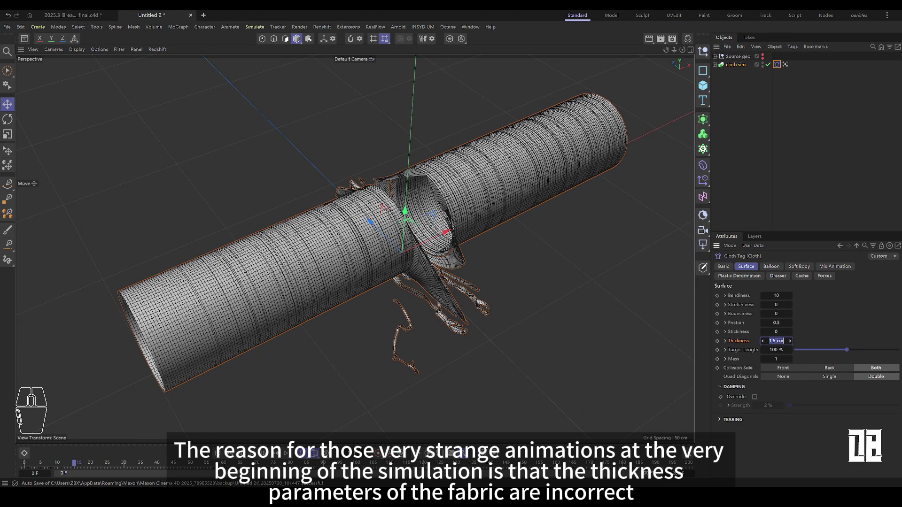
text(.1)
key(Return)
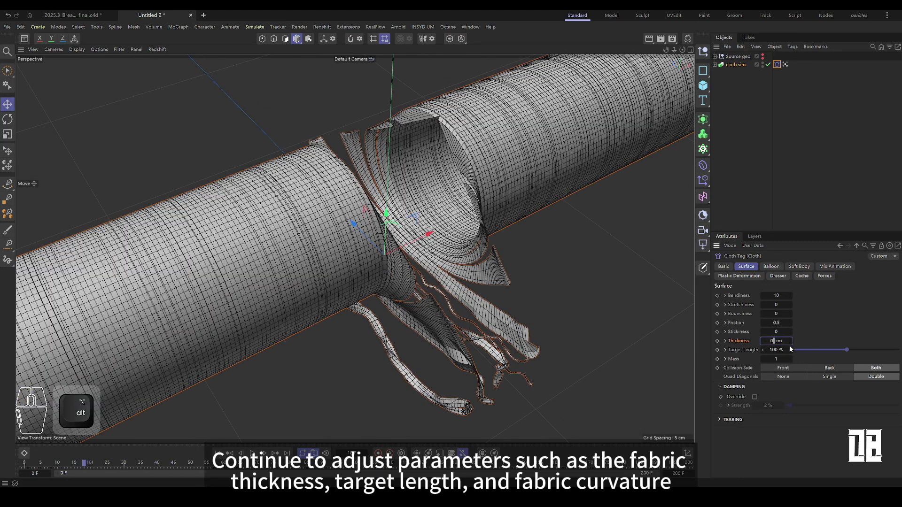
text(.02)
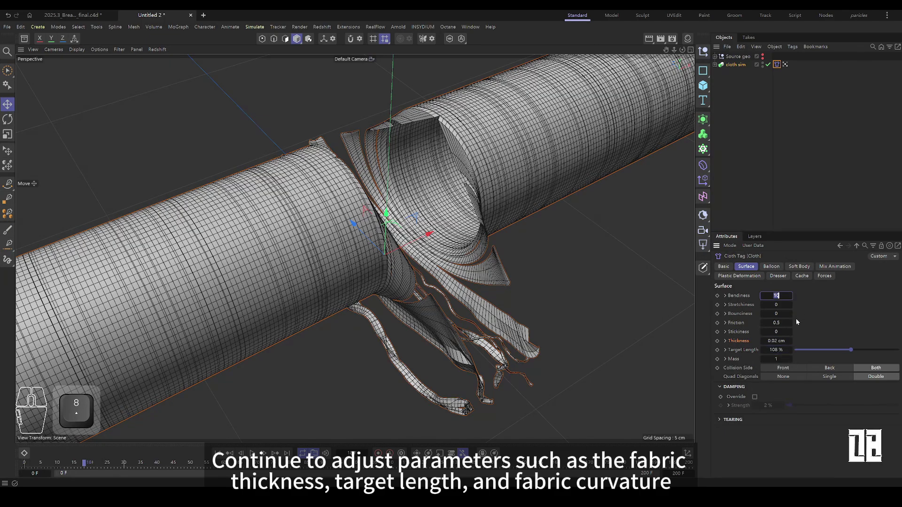
Set the cloth's Bendiness to 50 and Stretchiness to 5, and replay the simulation from the start.
text(50)
key(Tab)
text(5)
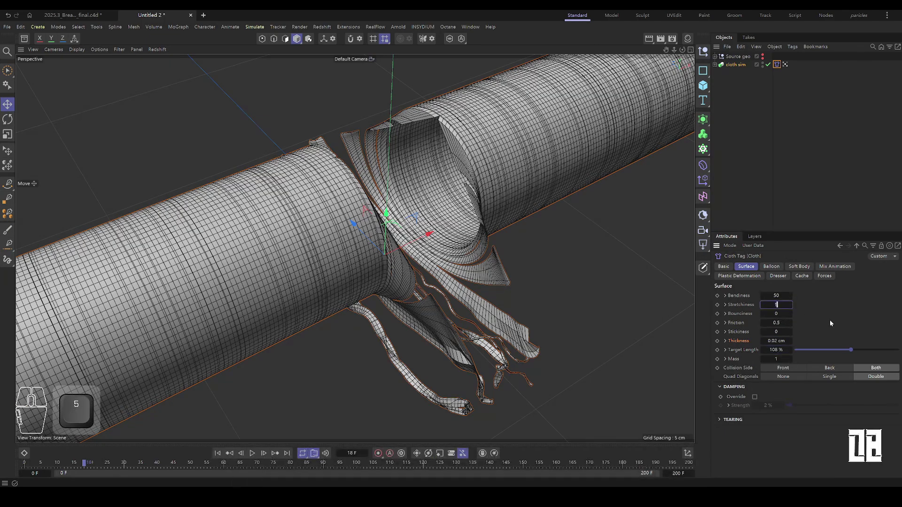
click(218, 453)
click(253, 454)
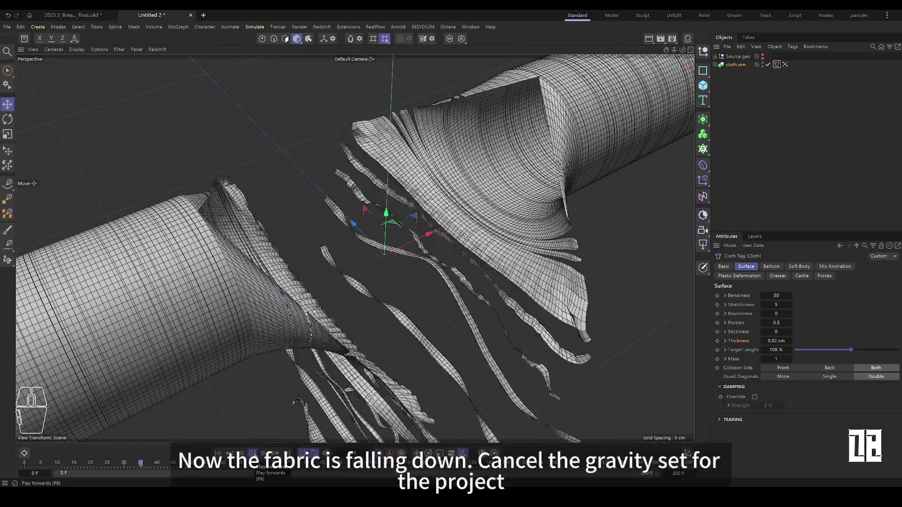
click(253, 454)
Set the project's simulation Gravity to 0 cm and replay the cloth simulation from the start.
scroll(376, 277, down, 6)
alt+drag(329, 293, 464, 249)
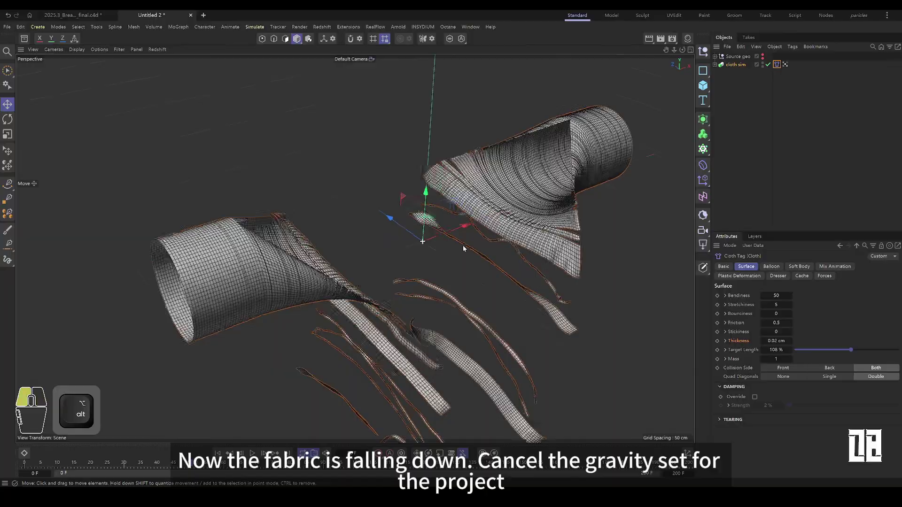
click(734, 172)
key(ctrl+d)
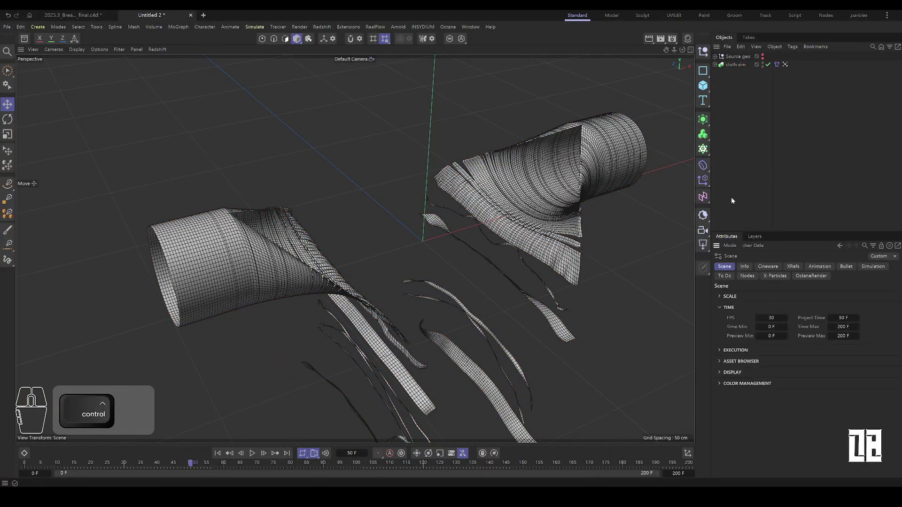
click(873, 266)
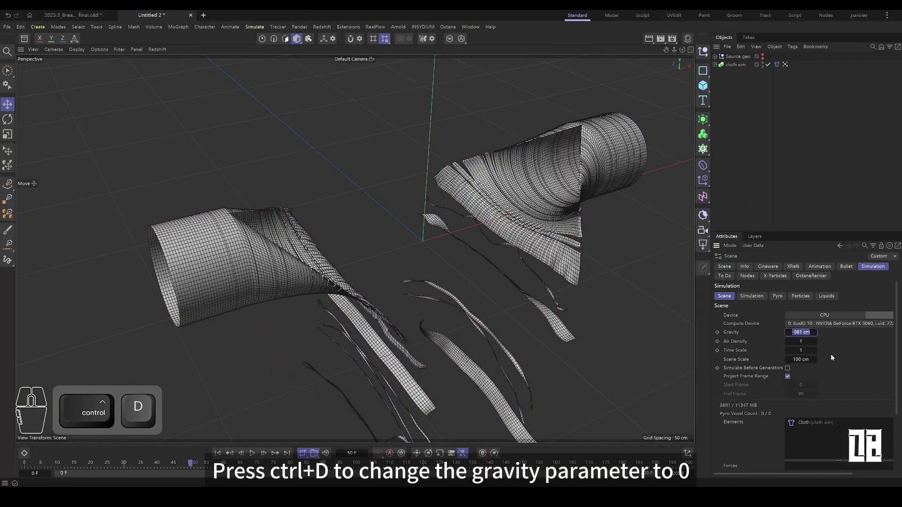
text(0)
key(Return)
click(217, 454)
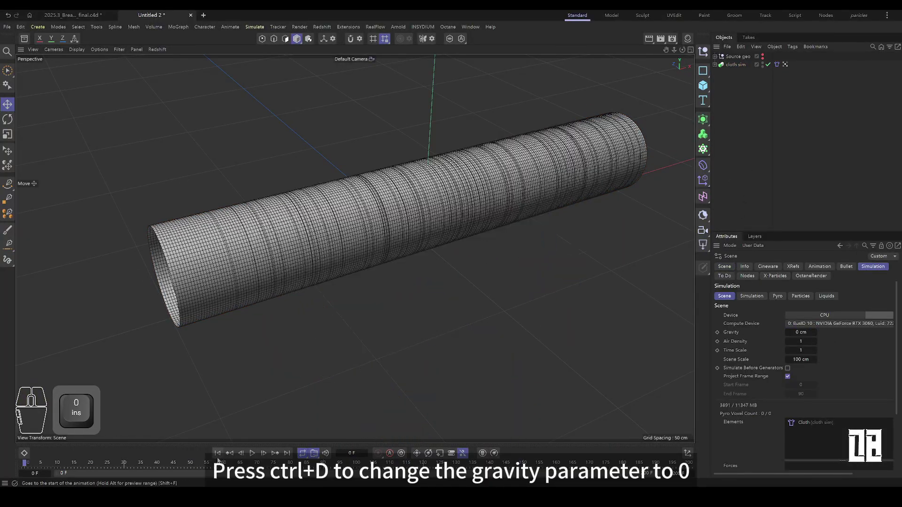
click(252, 453)
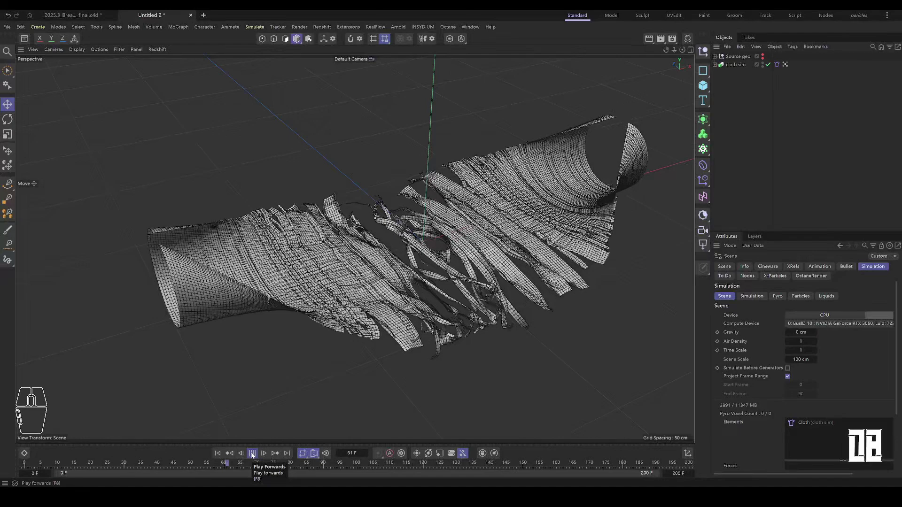
click(252, 454)
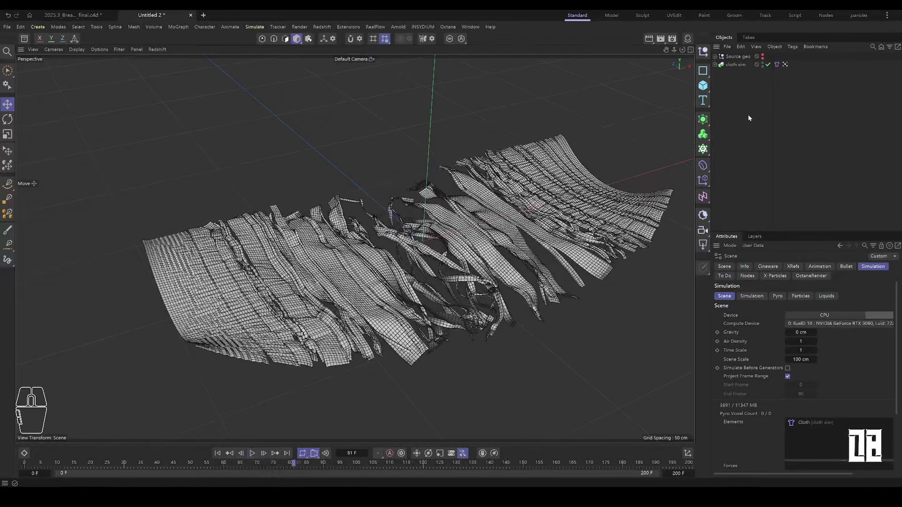
Set the Cloth tag's Bendiness to 1, Stretchiness to 0 and Target Length to 100 %.
alt+drag(667, 61, 770, 73)
click(776, 64)
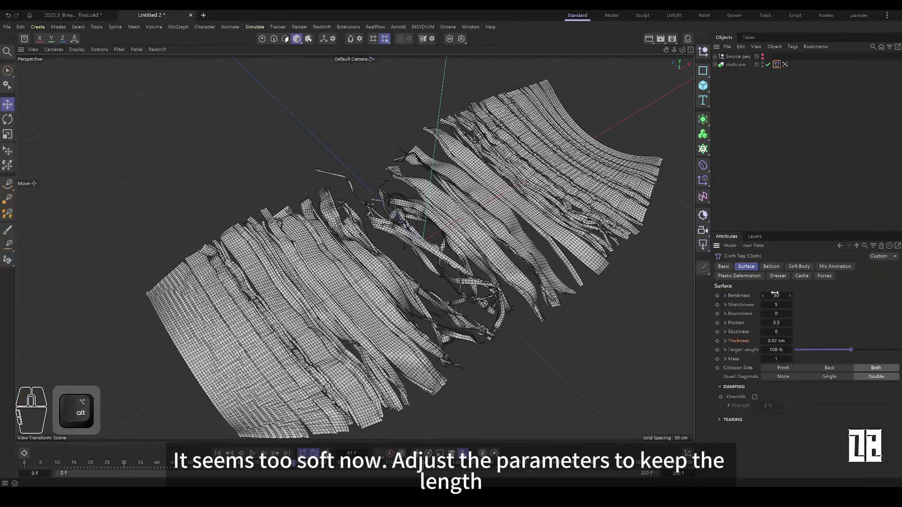
text(1)
click(776, 305)
text(0)
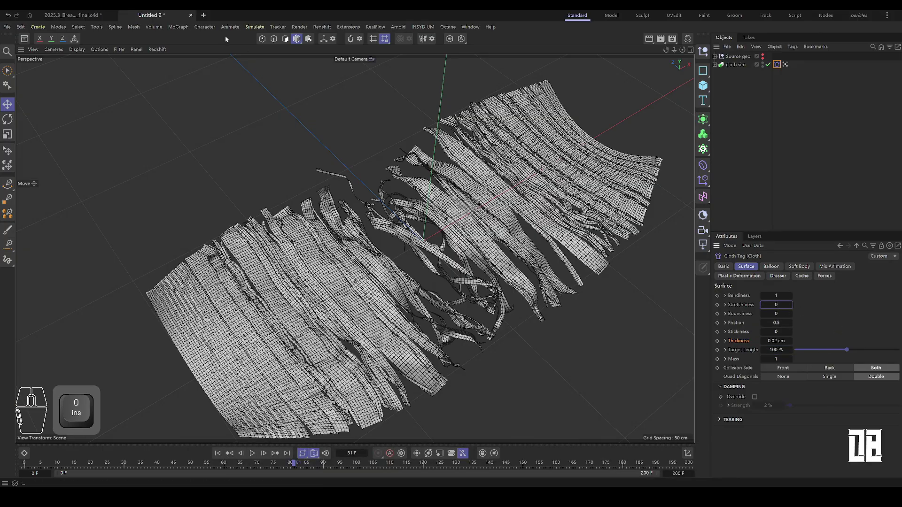
Detach the simulation forces list as a floating palette and create a Wind force.
click(255, 29)
mouse_move(275, 41)
click(319, 38)
drag(319, 37, 601, 101)
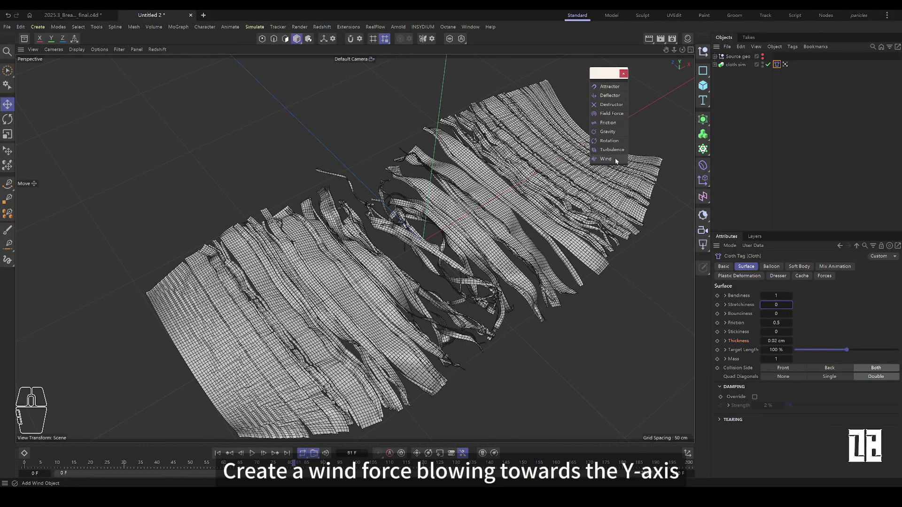
click(612, 159)
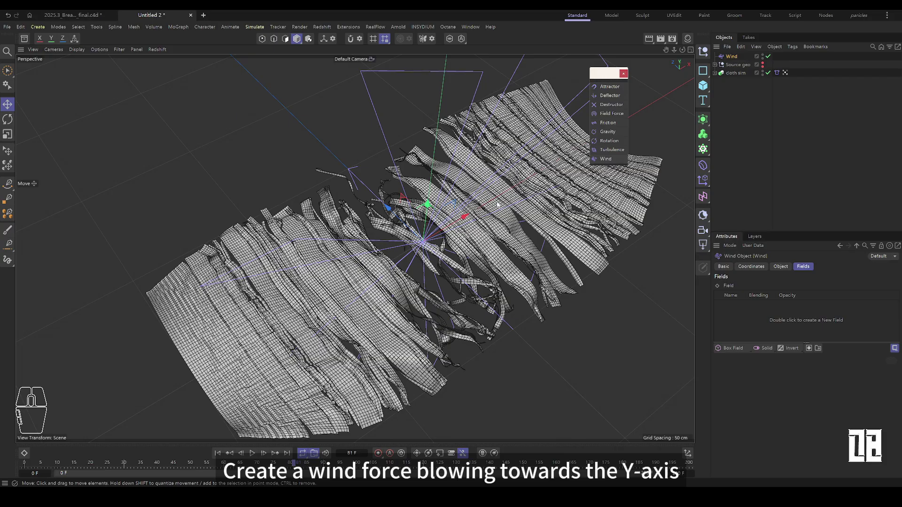
Rotate the Wind object so that it blows upward along the Y axis.
alt+drag(498, 205, 355, 189)
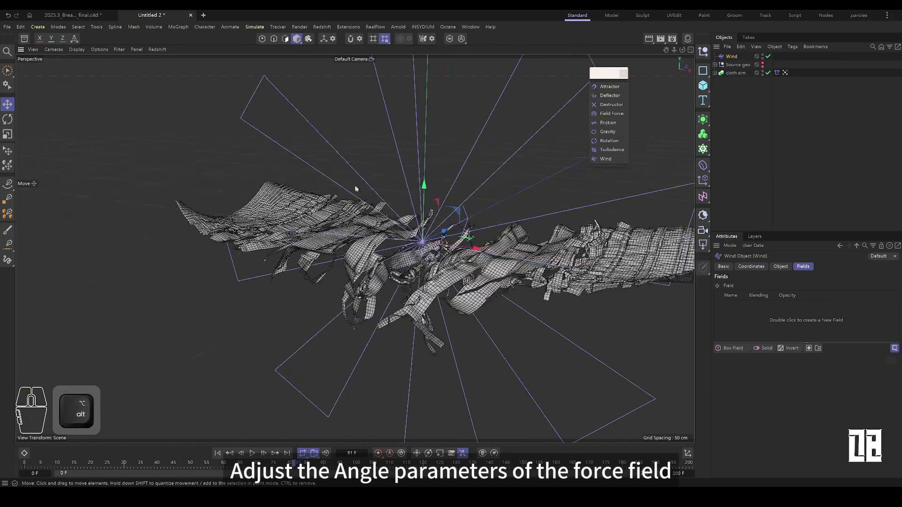
click(752, 266)
drag(815, 306, 813, 316)
click(815, 368)
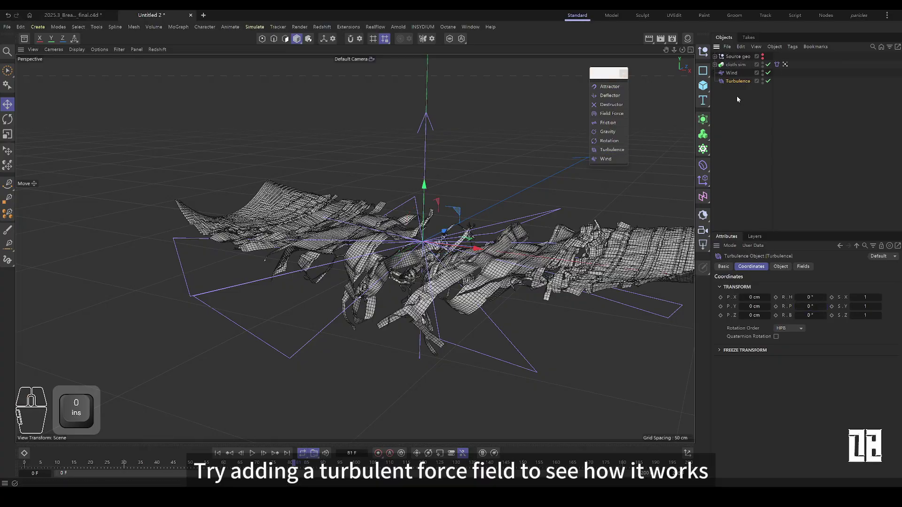
Add a Turbulence force with Strength 100 cm and Scale 25.45 %.
click(781, 267)
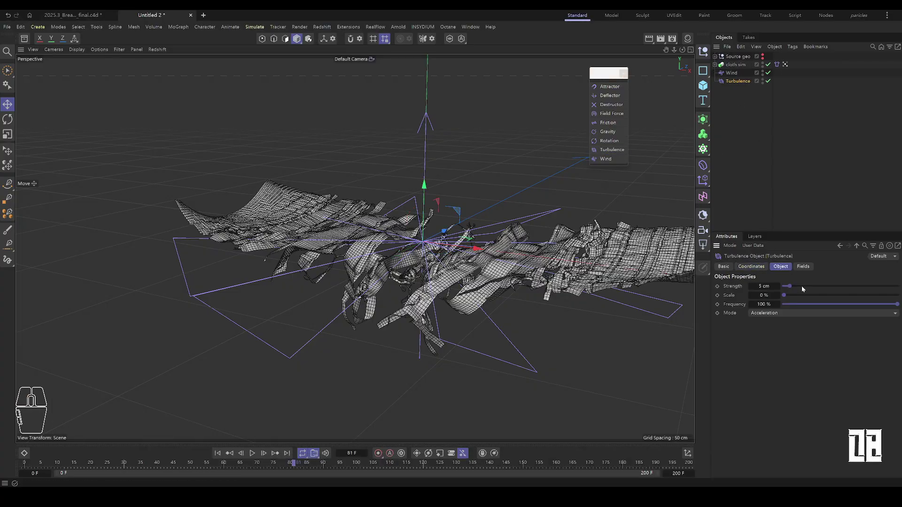
drag(801, 299, 814, 297)
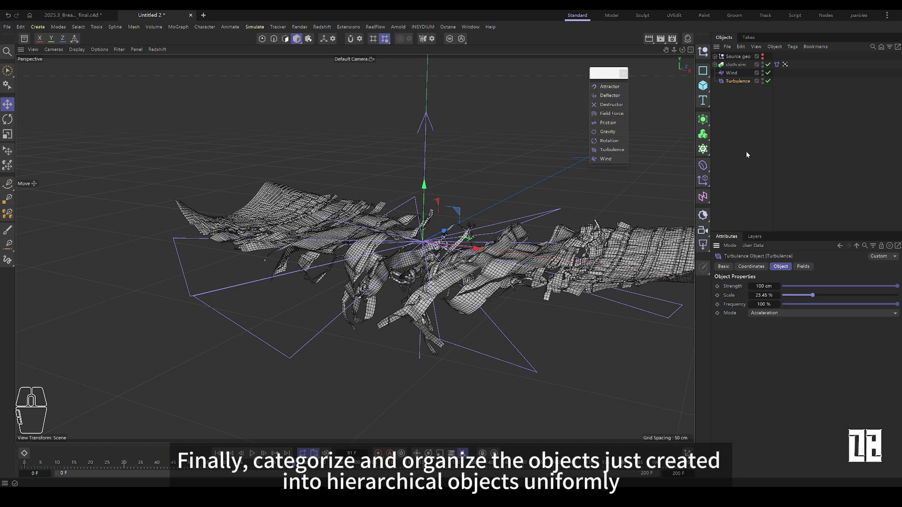
Group the Wind and Turbulence objects under a new null named "Force".
click(703, 51)
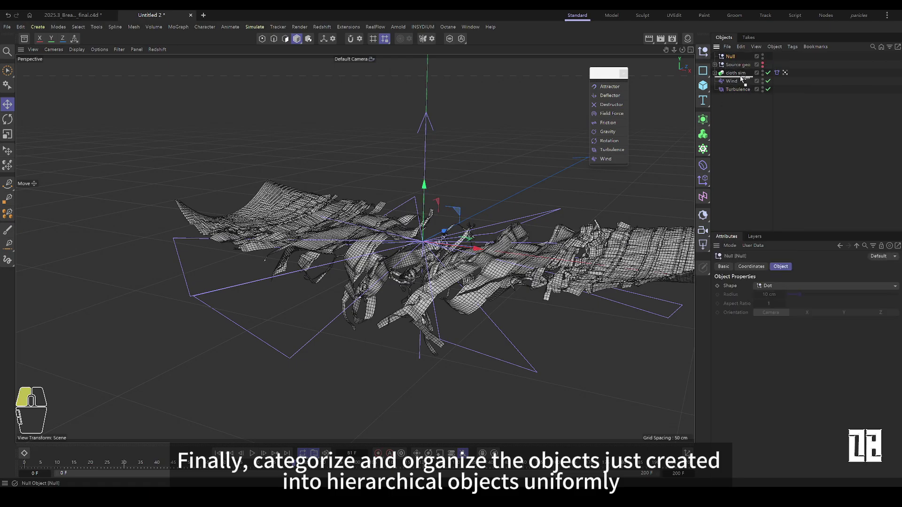
drag(738, 92, 732, 75)
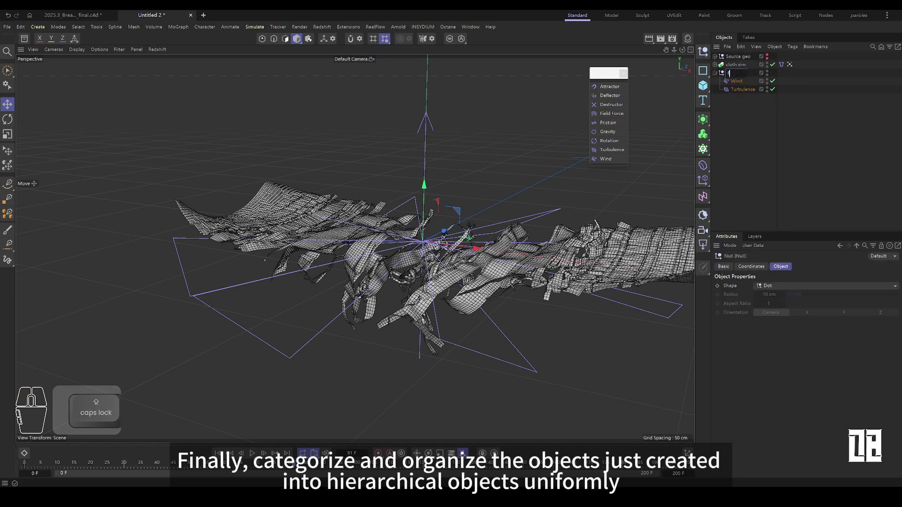
text(ce)
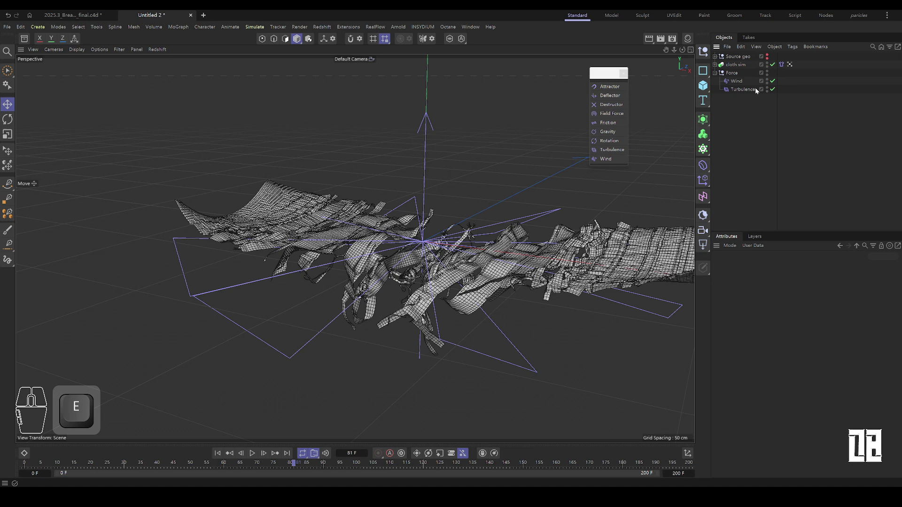
Load cloth sim's Group Field into the fields of both the Wind and the Turbulence forces.
click(736, 81)
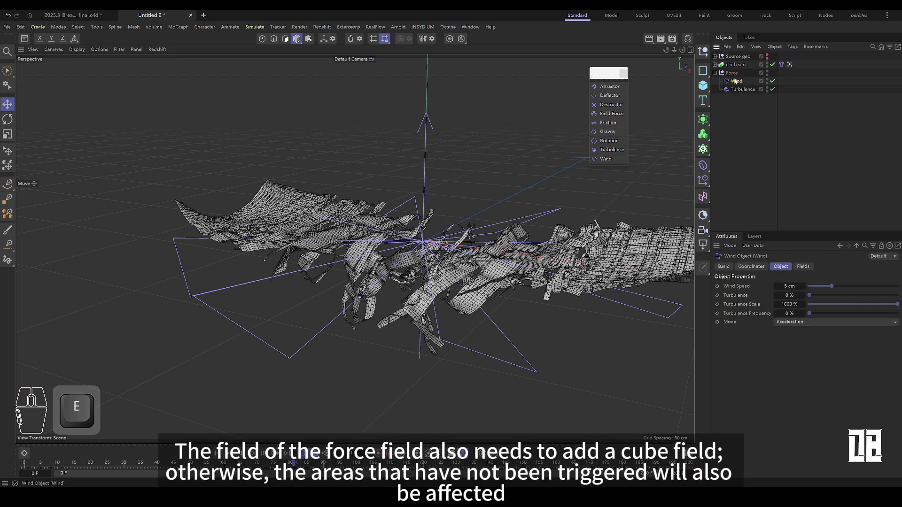
click(803, 267)
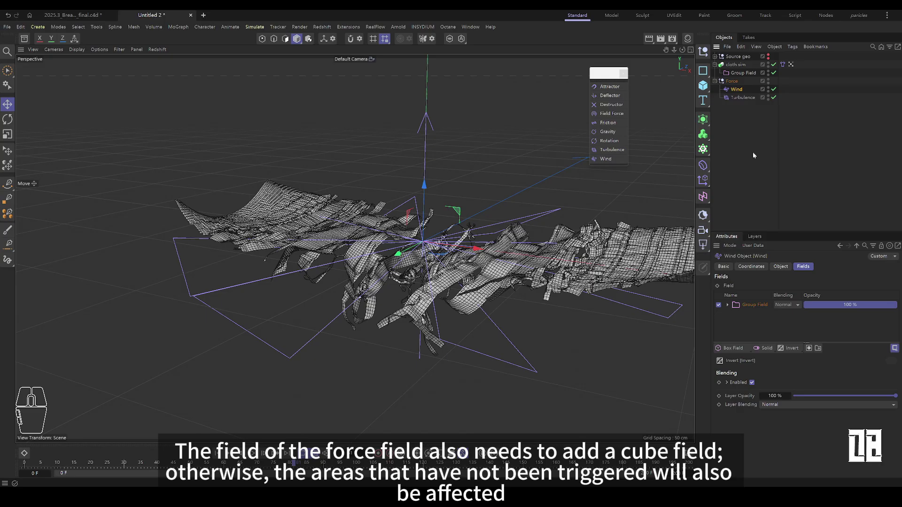
click(743, 97)
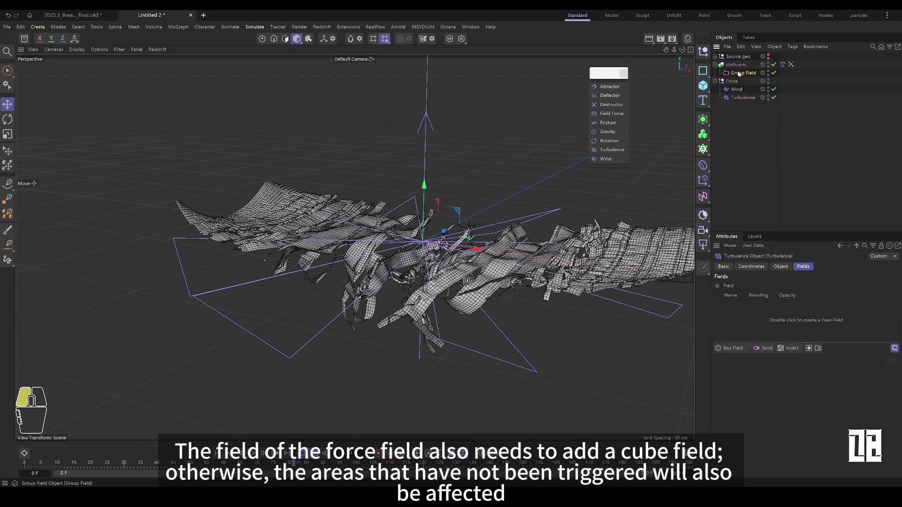
Hide the Force null in the viewport and renderer and replay the simulation from the start.
click(751, 175)
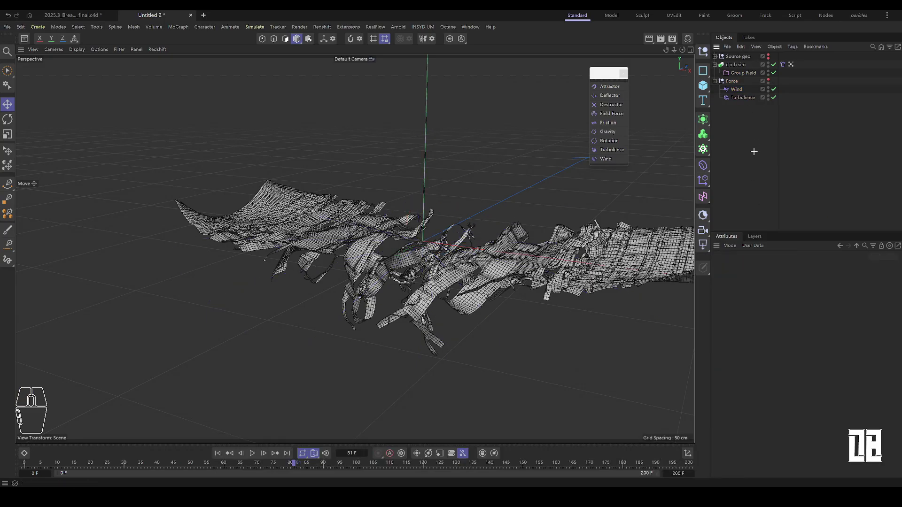
alt+drag(470, 268, 583, 291)
alt+middle_drag(583, 291, 514, 310)
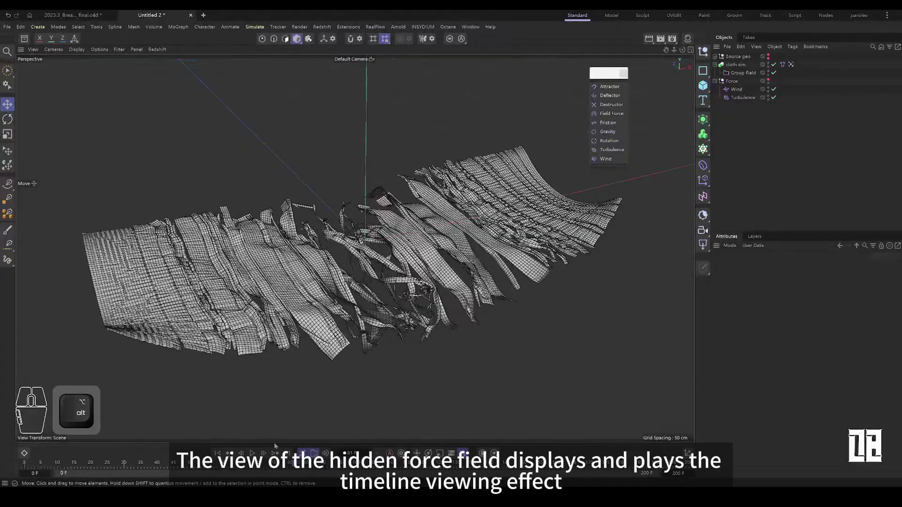
click(217, 453)
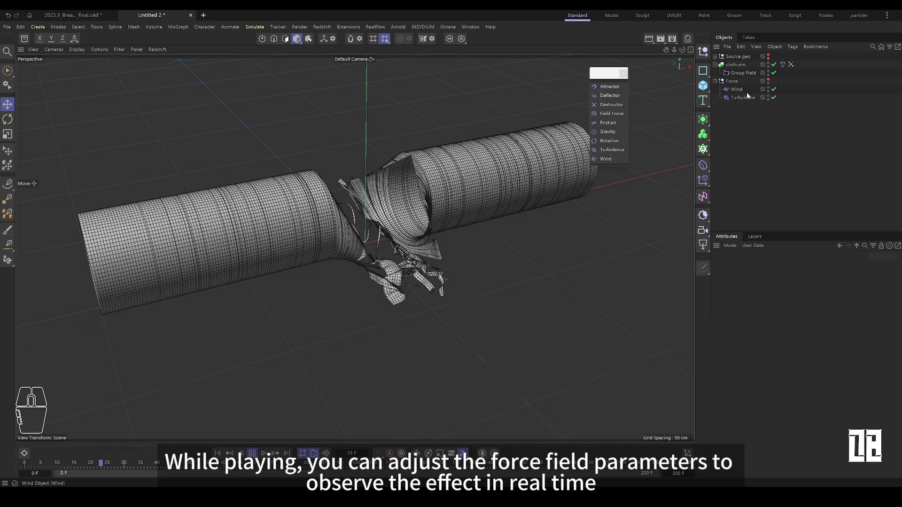
Raise the Wind force's Wind Speed to 15.8 cm while the simulation is playing.
click(780, 266)
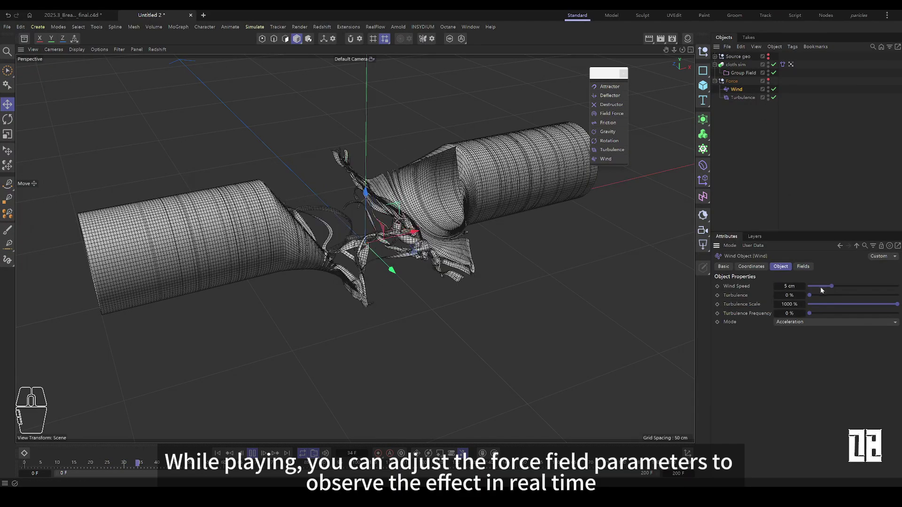
drag(820, 286, 880, 287)
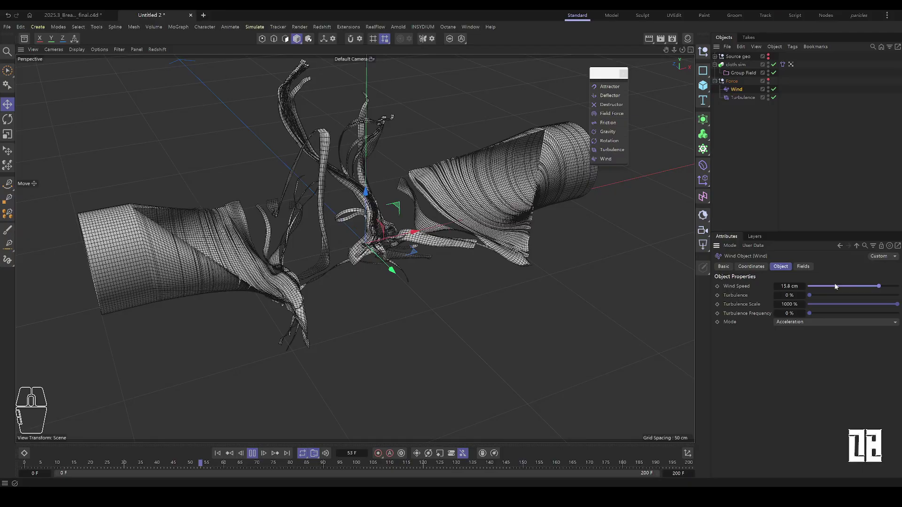
Switch the viewport display to Gouraud shading without wireframe lines.
key(n)
key(a)
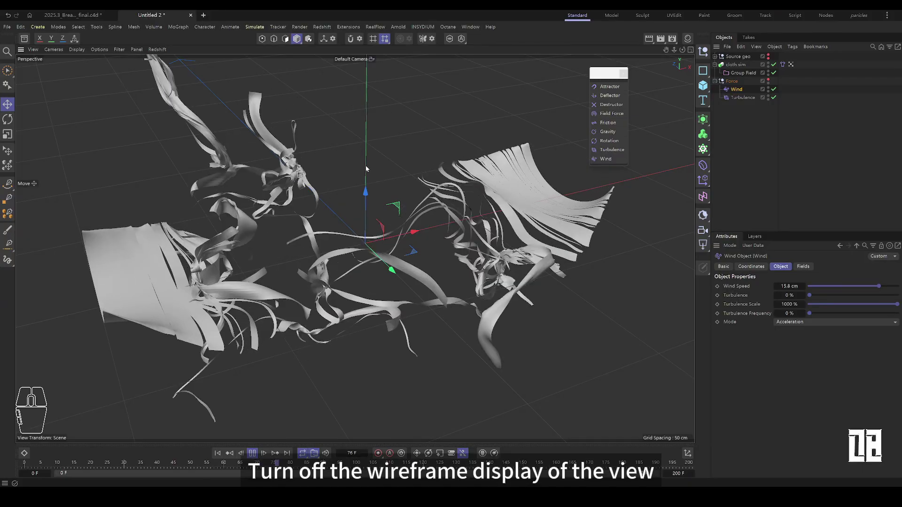
Place the cloth sim instance inside a new Fracture object and set the Fracture's mode to Explode Segments.
alt+drag(703, 149, 656, 201)
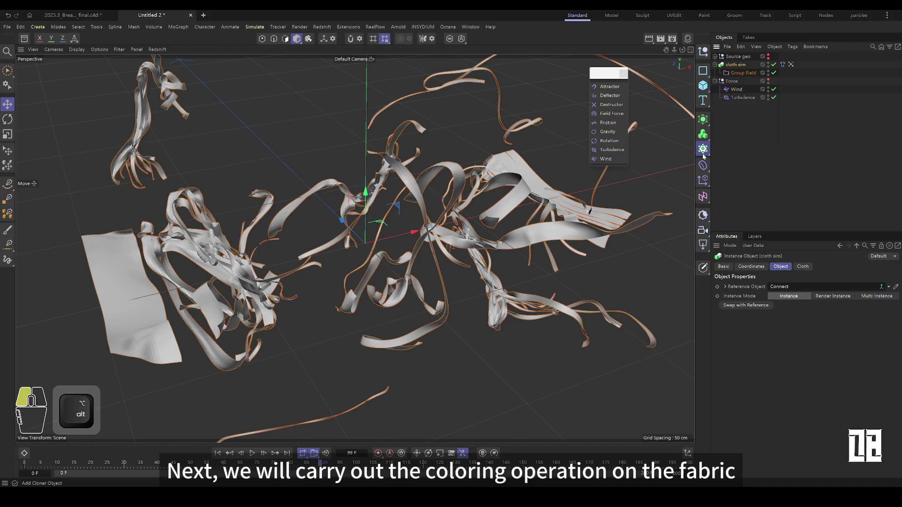
alt+click(727, 207)
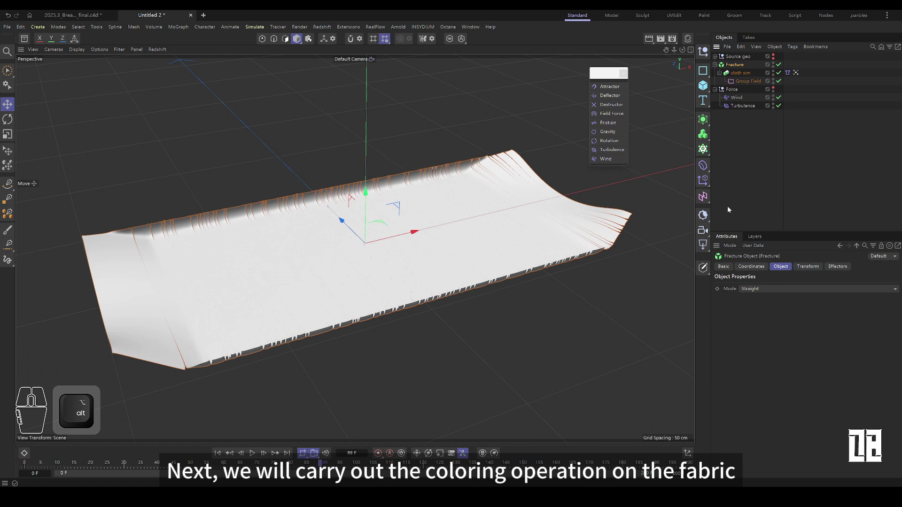
click(768, 289)
click(769, 308)
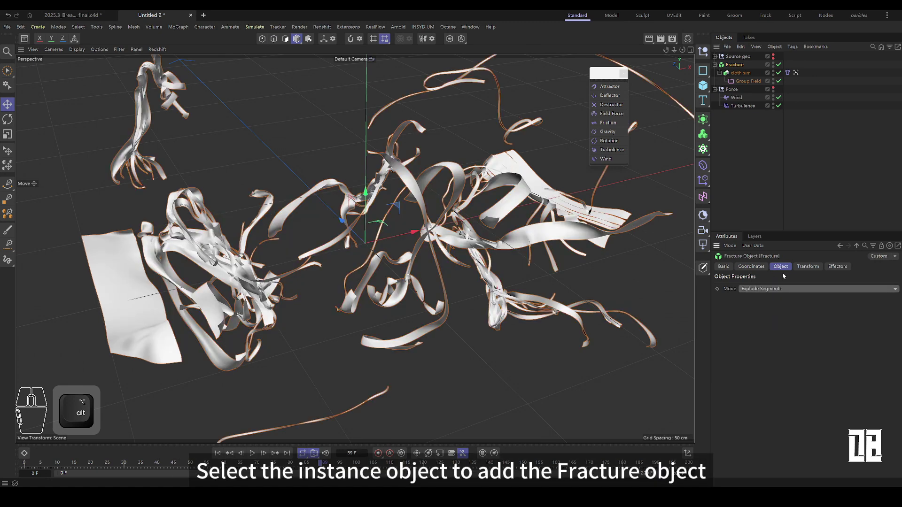
Add a Plain effector to the Fracture object, placed directly below it in the hierarchy, with its Position transform turned off.
click(715, 65)
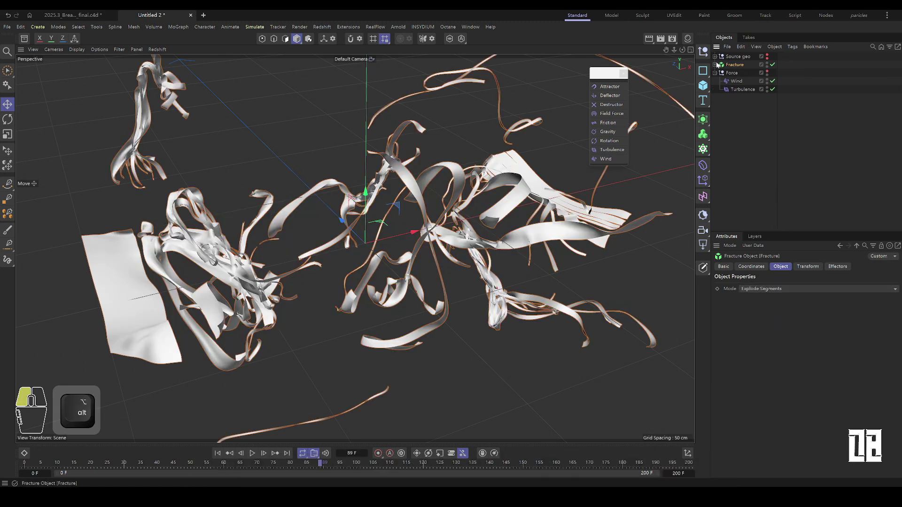
click(704, 180)
click(721, 189)
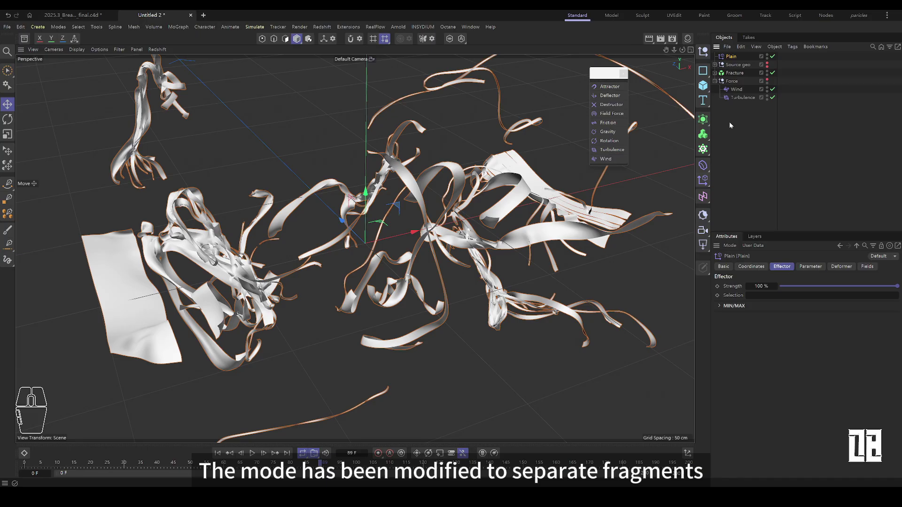
drag(747, 81, 747, 77)
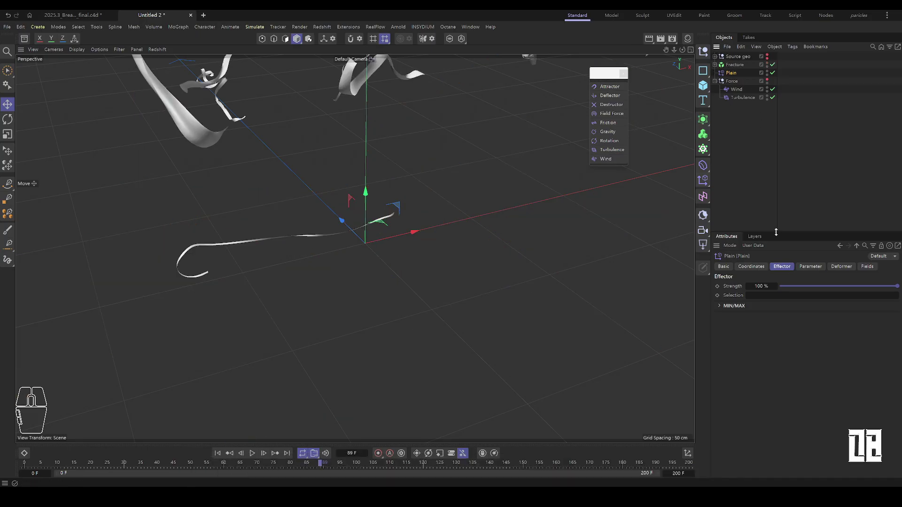
click(810, 267)
click(767, 314)
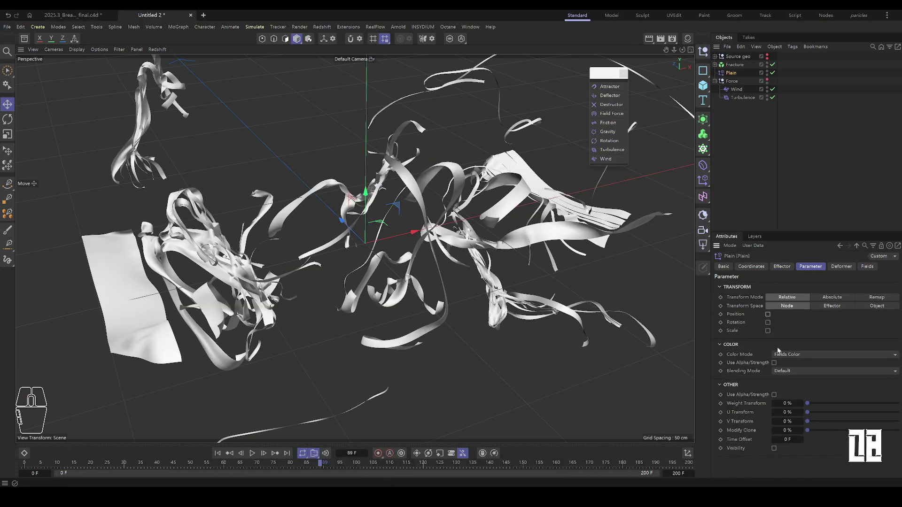
Load the Bend deformer's existing Box Field into the Plain effector's fields.
click(867, 266)
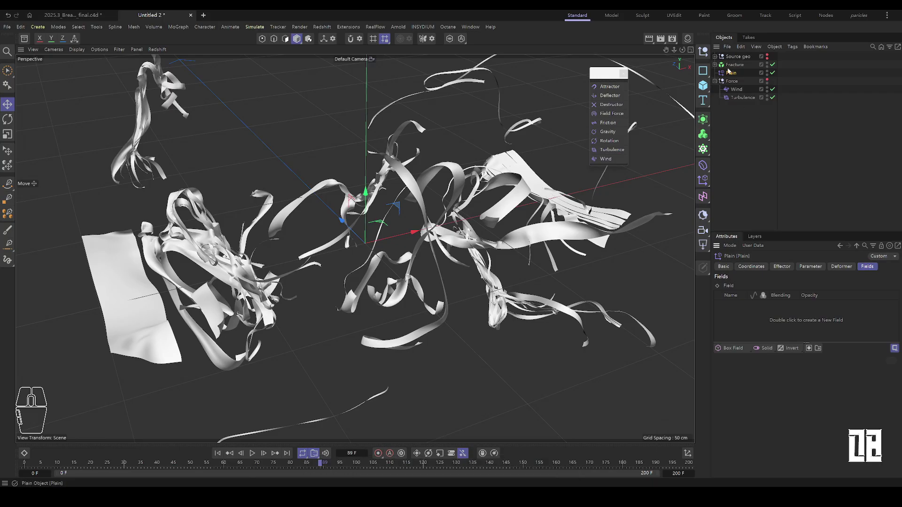
drag(750, 114, 821, 196)
drag(753, 318, 754, 309)
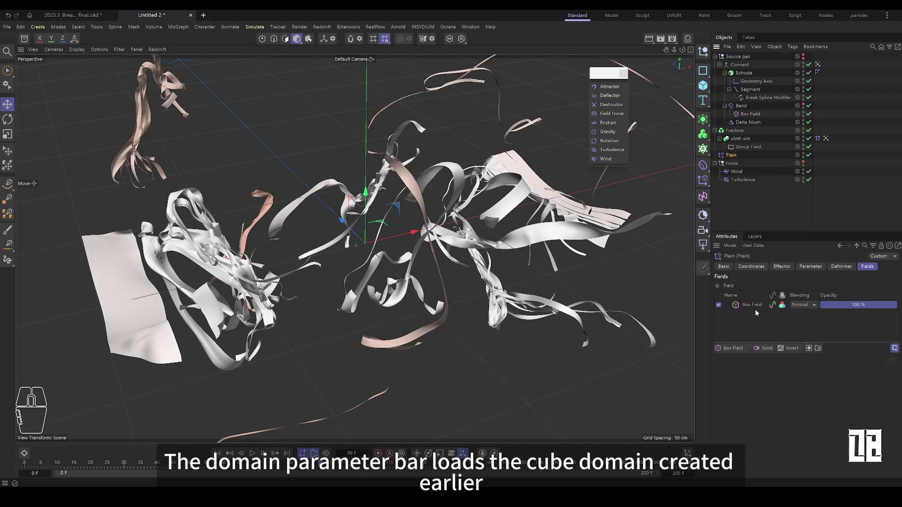
Set the Color Remap color mode of the Plain effector's Box Field layer to Gradient.
click(817, 371)
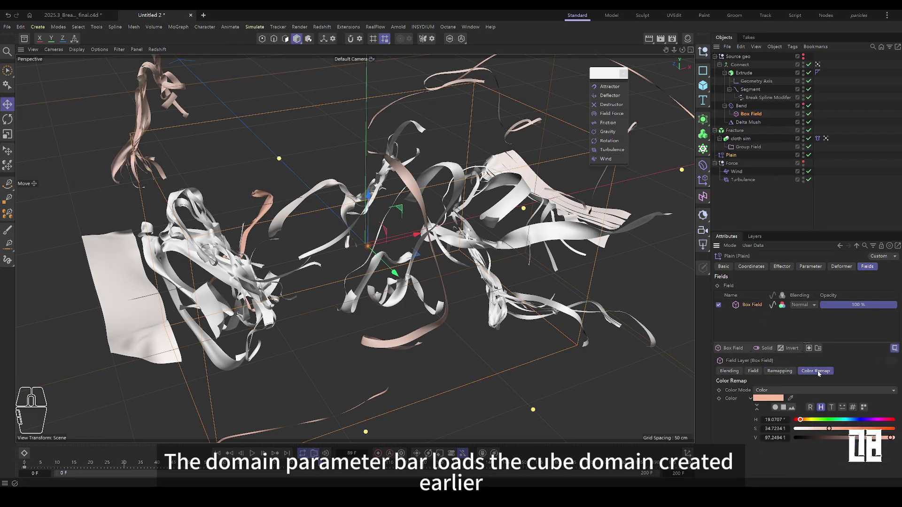
click(787, 393)
click(780, 421)
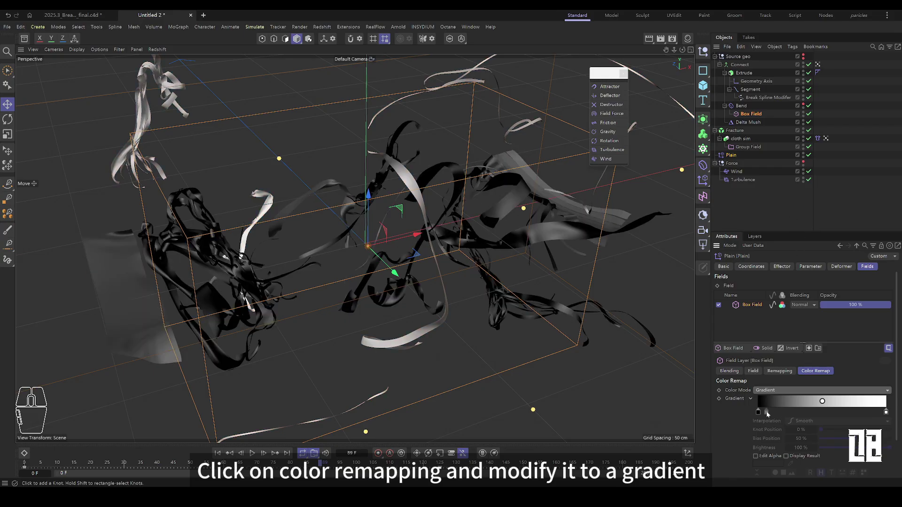
Play the simulation and examine the gradient-coloured tearing cloth from another angle.
click(252, 452)
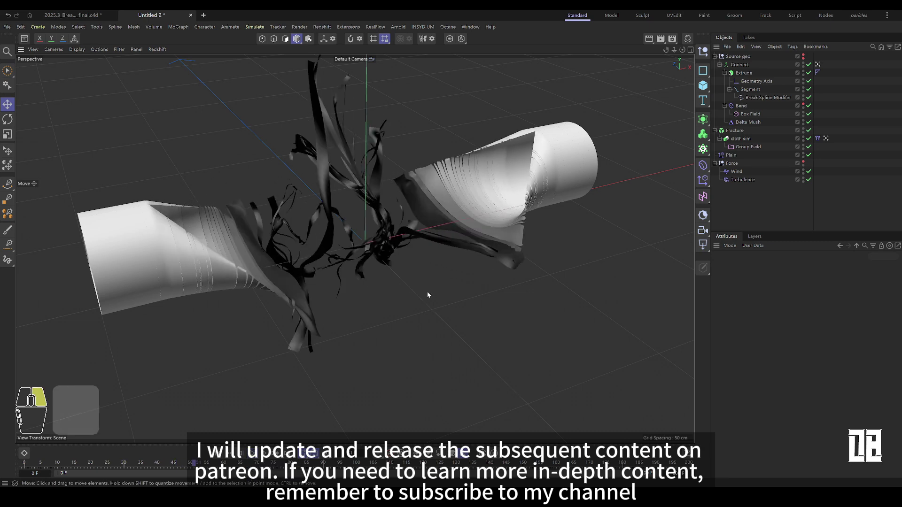
mouse_move(427, 291)
alt+mouse_down()
mouse_move(349, 292)
mouse_move(423, 289)
alt+mouse_up()
alt+scroll(424, 288, up, 4)
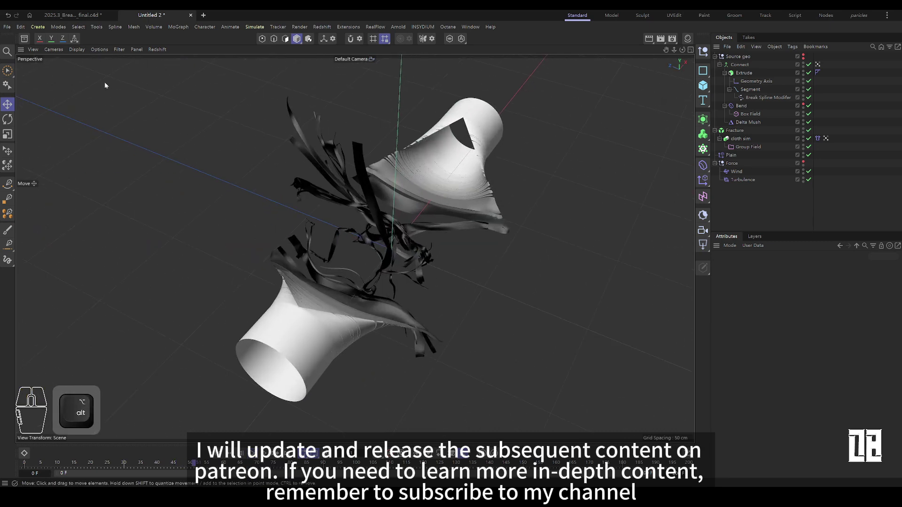